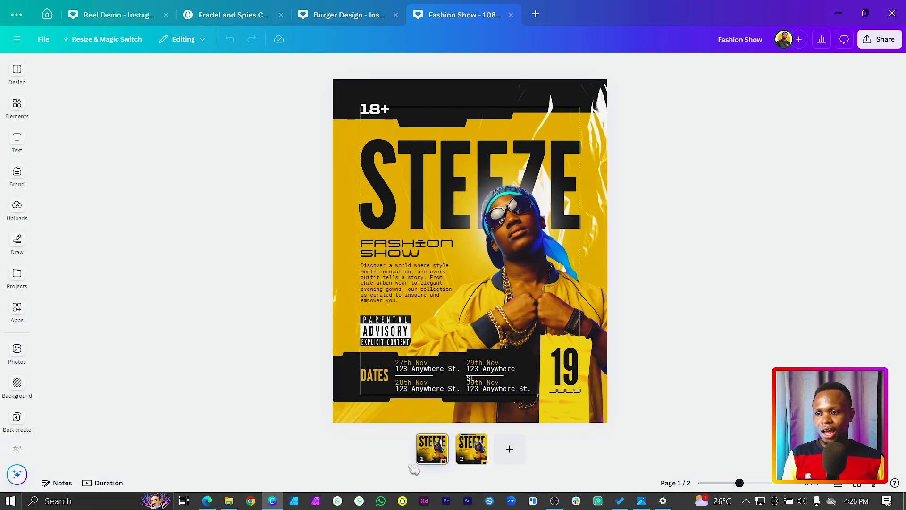
# Add a blank third page with a black background after the two finished STEEZE poster pages.
pyautogui.click(483, 458)
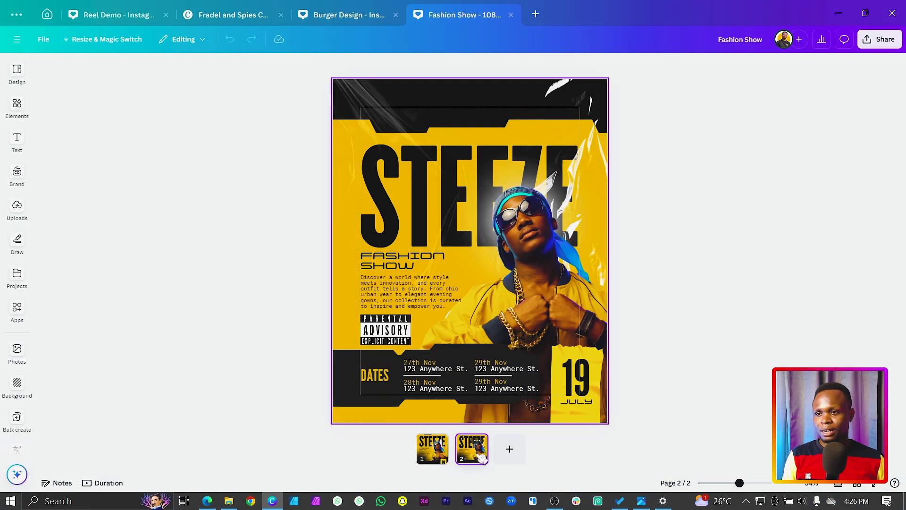
pyautogui.click(510, 451)
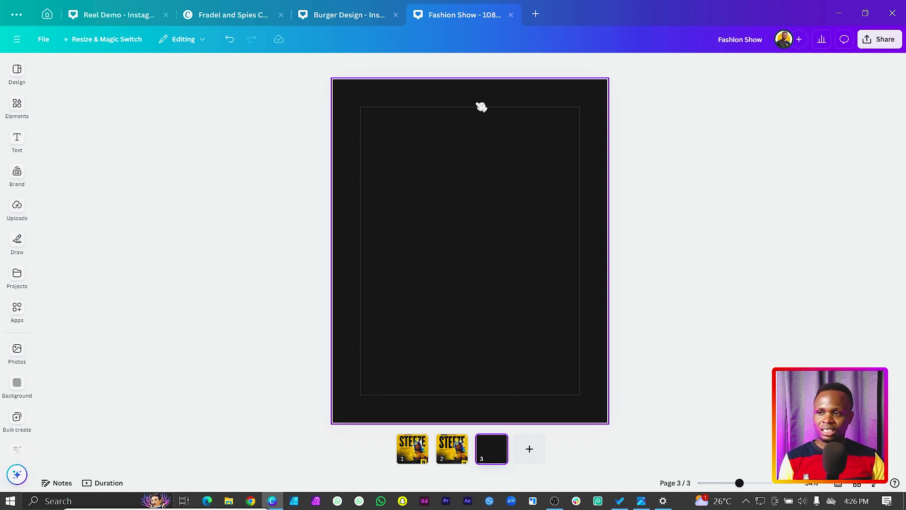
pyautogui.click(458, 330)
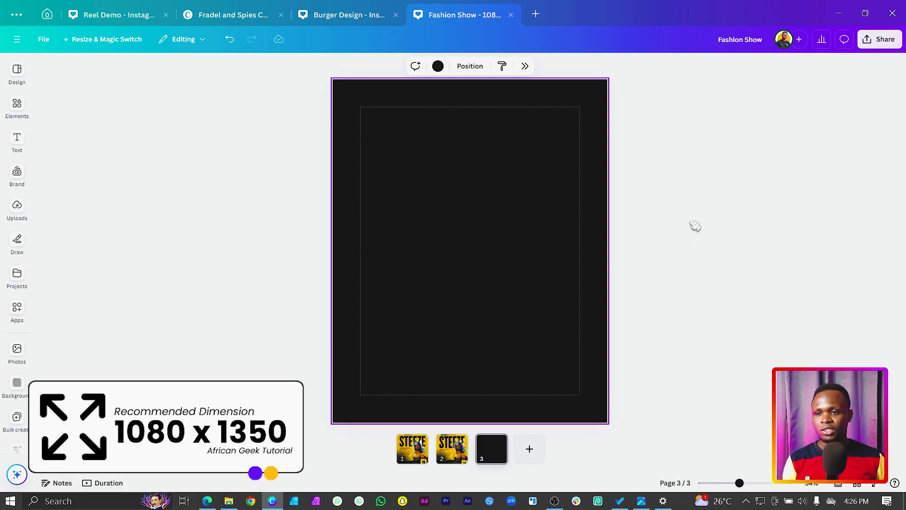
pyautogui.click(667, 237)
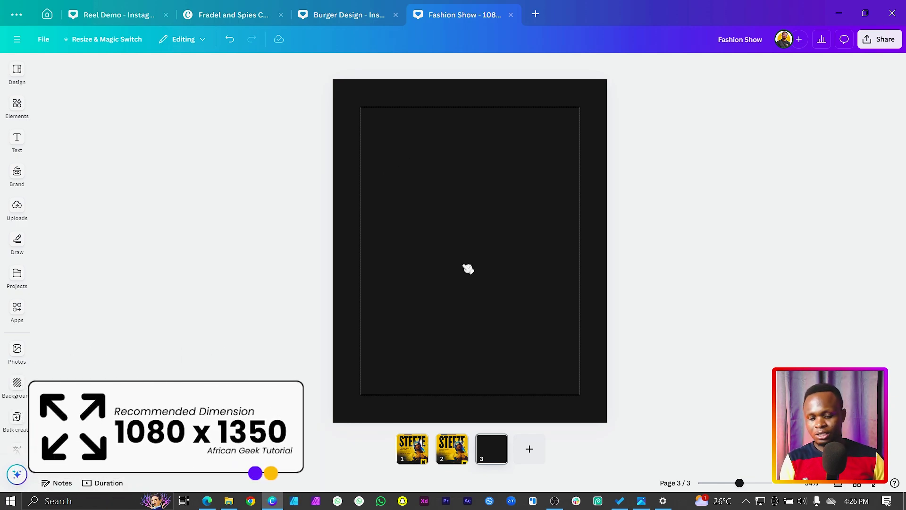
# Add a yellow square in the upper-left area of the black page and inspect its fill's hex code.
pyautogui.press('r')
pyautogui.moveTo(469, 275); pyautogui.dragTo(376, 186)
pyautogui.click(271, 66)
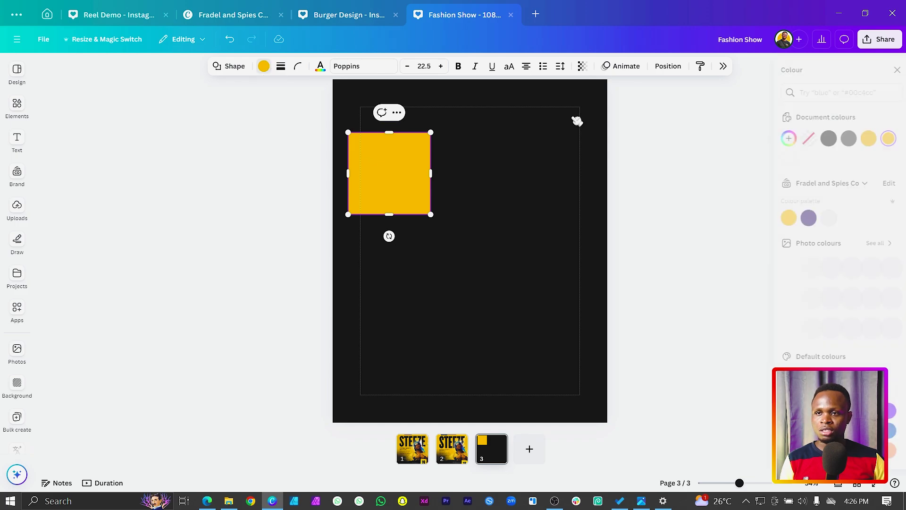
pyautogui.click(773, 139)
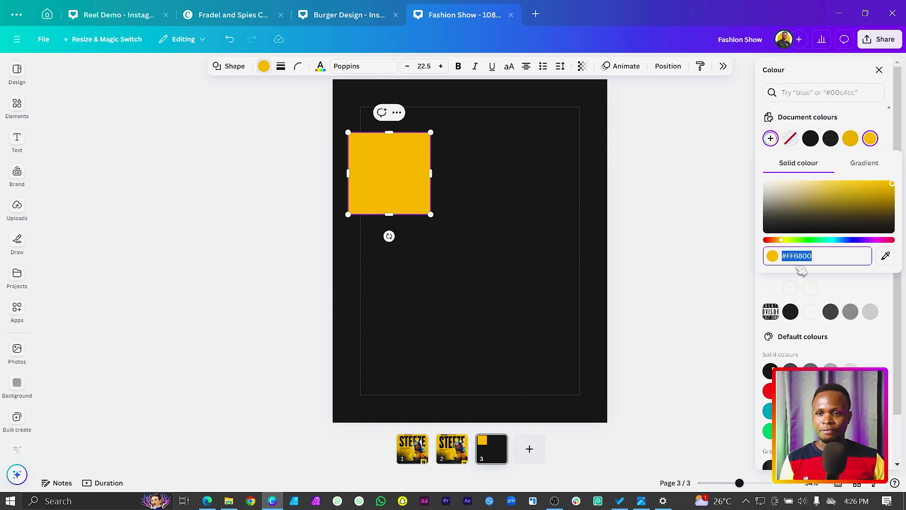
pyautogui.click(411, 192)
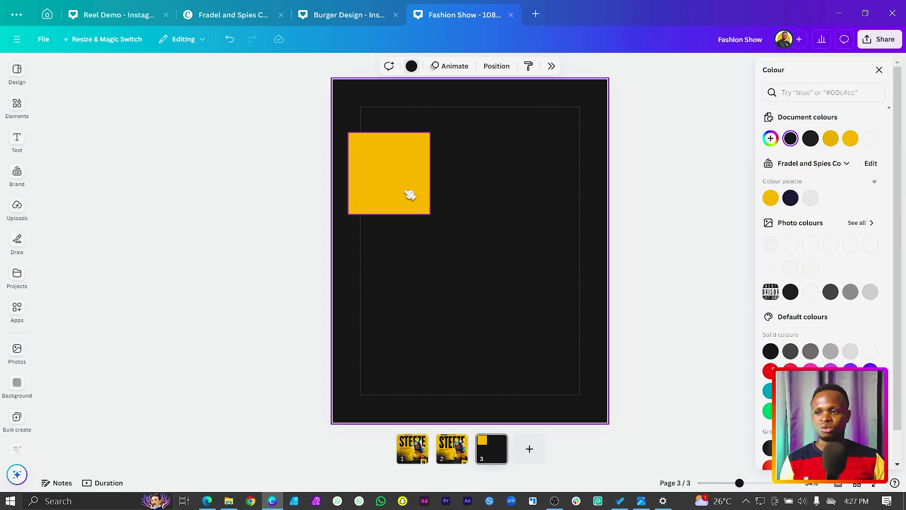
# Stretch the yellow square over the full page width down to the bottom, leaving only a black strip along the page's top.
pyautogui.moveTo(431, 215); pyautogui.dragTo(607, 423)
pyautogui.moveTo(349, 206); pyautogui.dragTo(327, 227)
pyautogui.click(373, 195)
pyautogui.moveTo(467, 136); pyautogui.dragTo(469, 122)
# Add a trapezoid from the shapes library and place it across the upper edge of the yellow block.
pyautogui.click(21, 77)
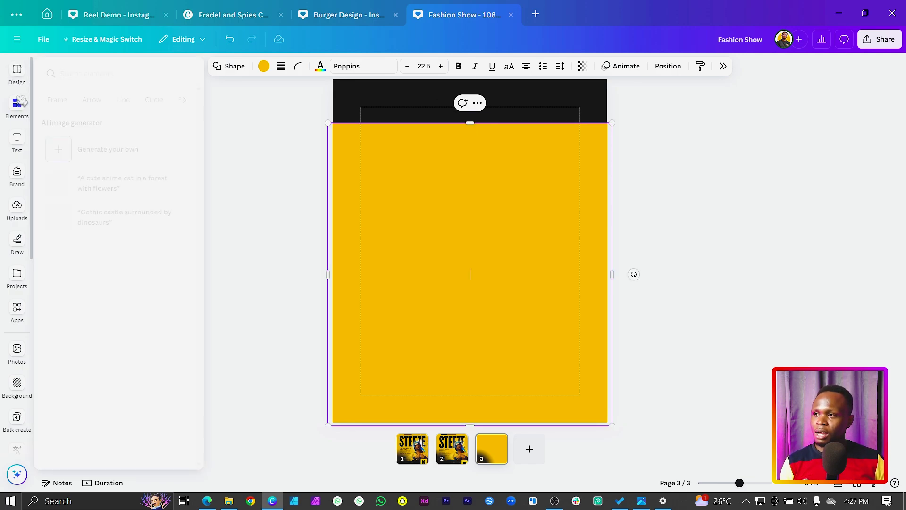
pyautogui.click(18, 106)
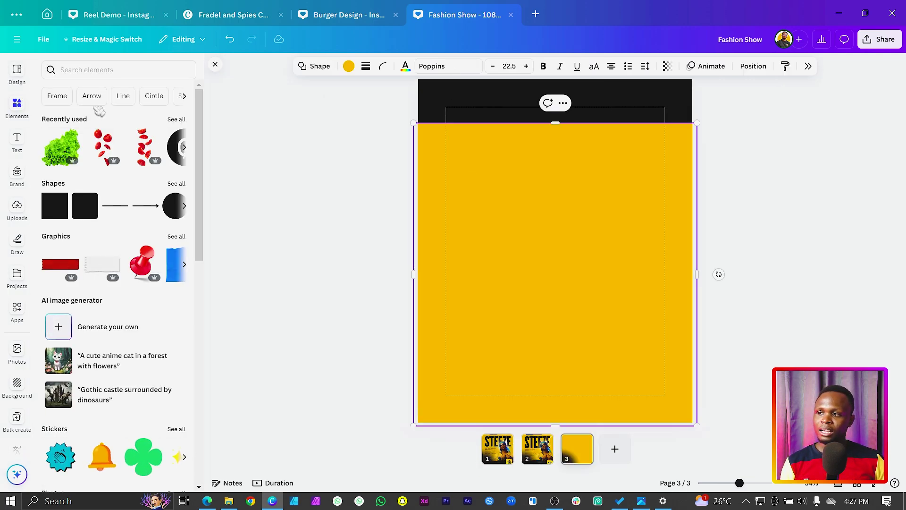
pyautogui.click(179, 185)
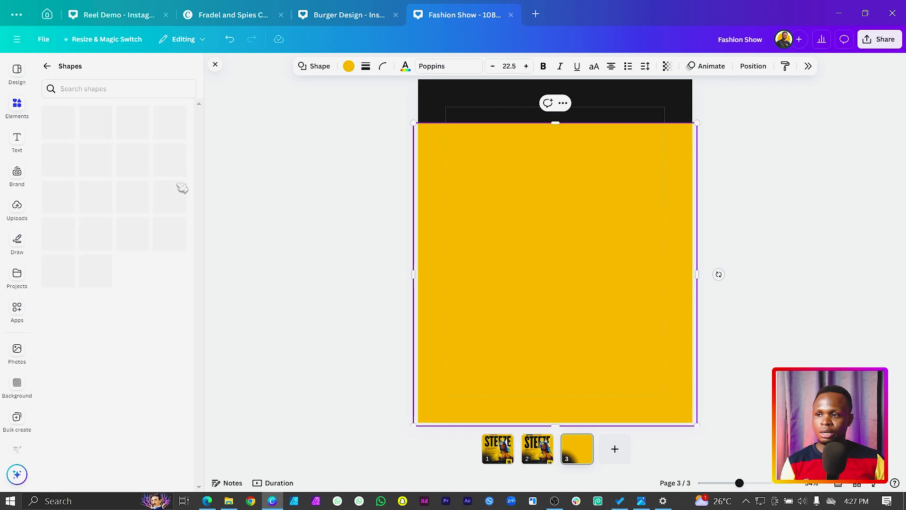
pyautogui.scroll(-5, 117, 287)
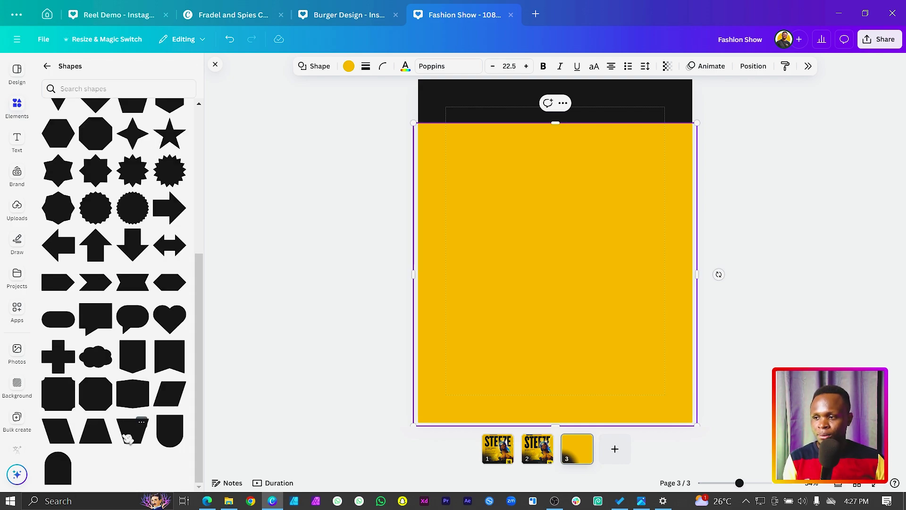
pyautogui.click(96, 431)
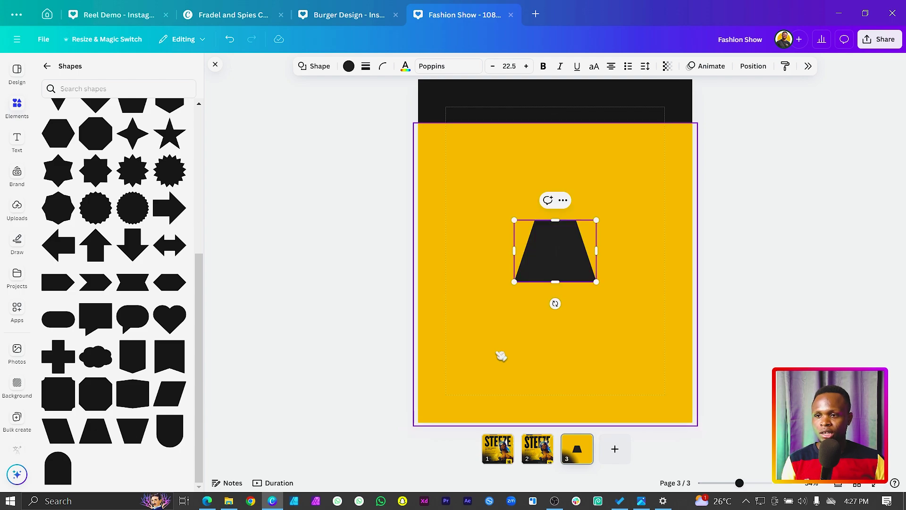
pyautogui.moveTo(538, 257); pyautogui.dragTo(553, 148)
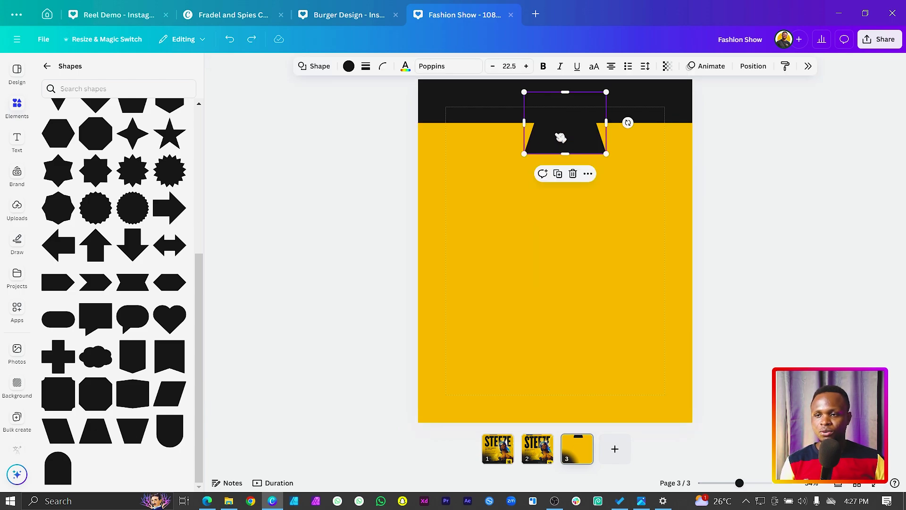
# Fill the trapezoid with the same yellow document colour as the large block.
pyautogui.click(350, 67)
pyautogui.click(871, 139)
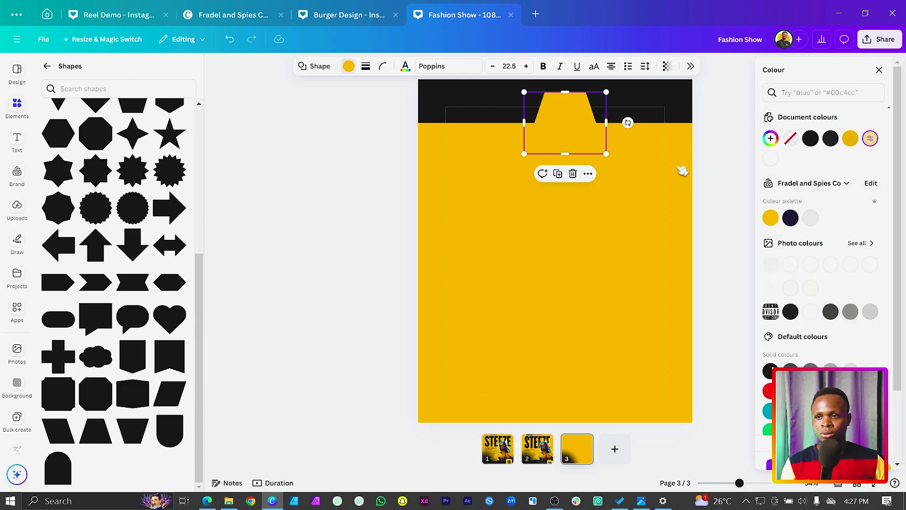
pyautogui.click(736, 189)
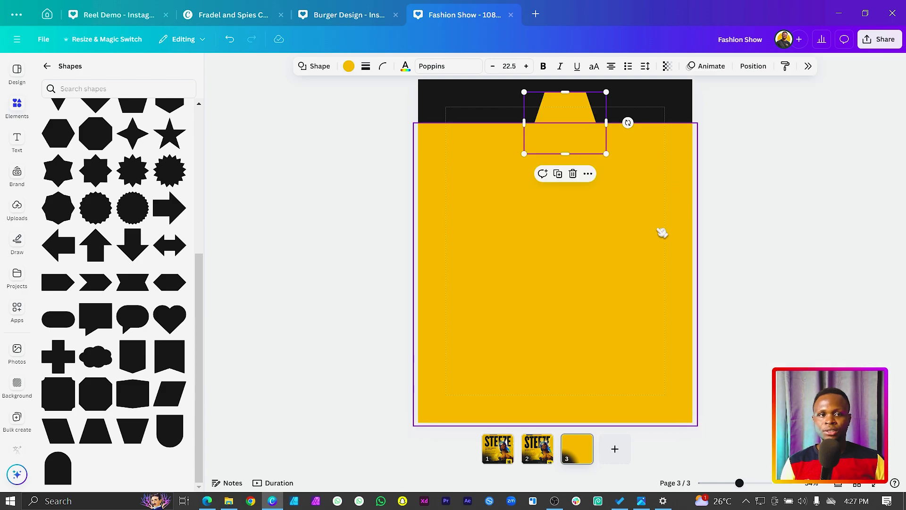
# Flatten the yellow trapezoid and arrange copies of it side by side along the yellow block's upper edge.
pyautogui.moveTo(556, 93); pyautogui.dragTo(445, 116)
pyautogui.keyDown('shift'); pyautogui.click(538, 125); pyautogui.keyUp('shift')
pyautogui.click(483, 148)
pyautogui.moveTo(547, 128); pyautogui.dragTo(496, 126)
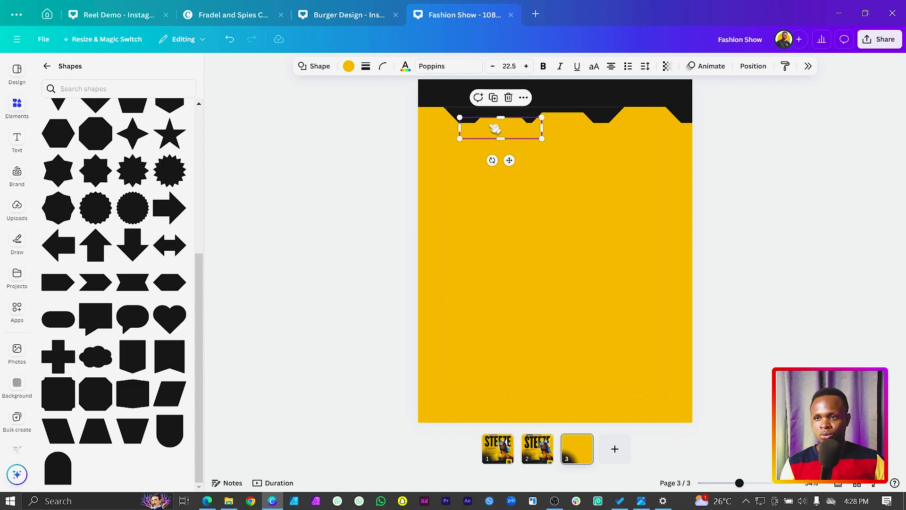
pyautogui.click(656, 124)
pyautogui.moveTo(650, 108); pyautogui.dragTo(644, 121)
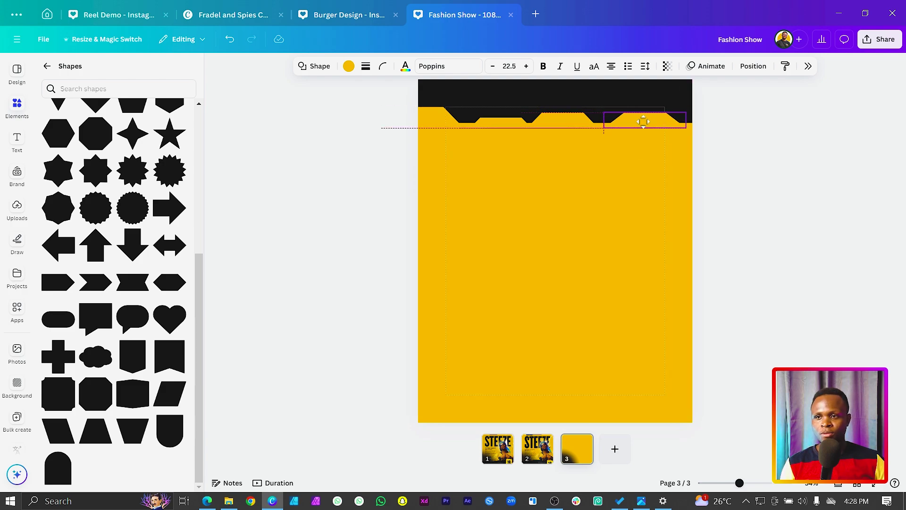
# Delete the small extra trapezoid between the left and middle ones.
pyautogui.click(559, 127)
pyautogui.moveTo(546, 127); pyautogui.dragTo(514, 126)
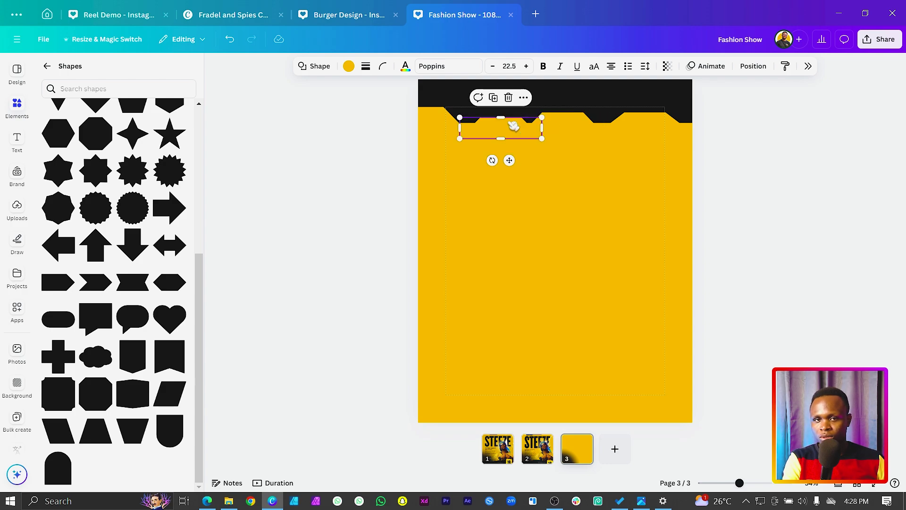
pyautogui.press('Escape')
# Widen the middle and right trapezoids and raise the right one, forming a stepped edge that reaches the page's right side.
pyautogui.click(645, 125)
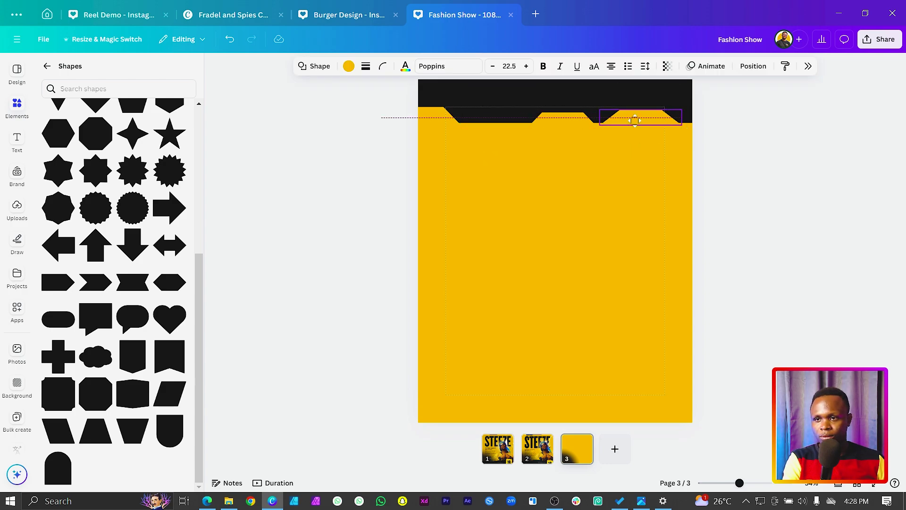
pyautogui.moveTo(636, 120); pyautogui.dragTo(512, 123)
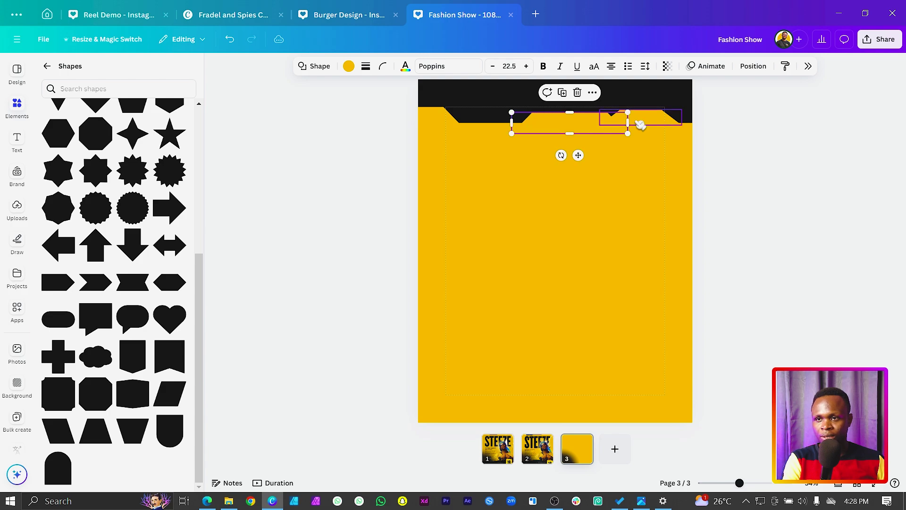
pyautogui.click(654, 118)
pyautogui.moveTo(641, 108); pyautogui.dragTo(719, 116)
pyautogui.moveTo(656, 105); pyautogui.dragTo(639, 114)
pyautogui.click(299, 188)
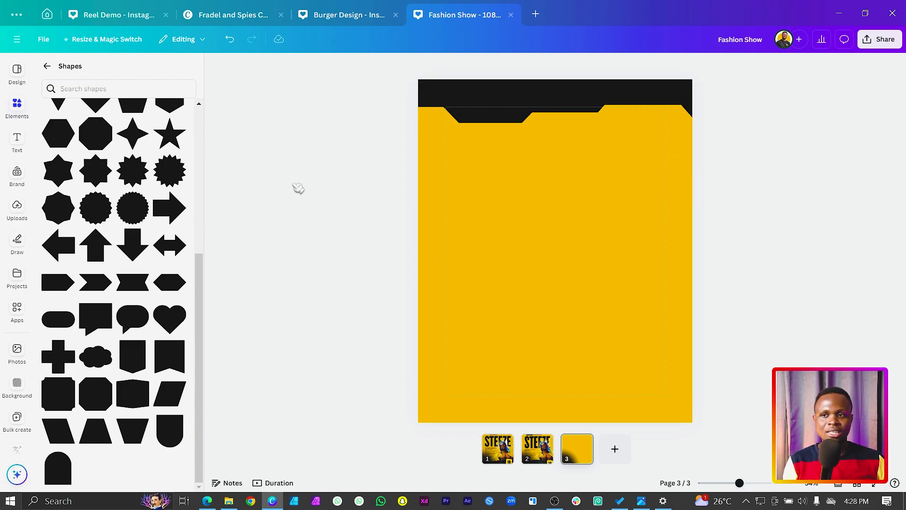
# Group the yellow block with its three trapezoids and nudge the group's left edge slightly inward.
pyautogui.moveTo(383, 93); pyautogui.dragTo(731, 164)
pyautogui.rightClick(599, 172)
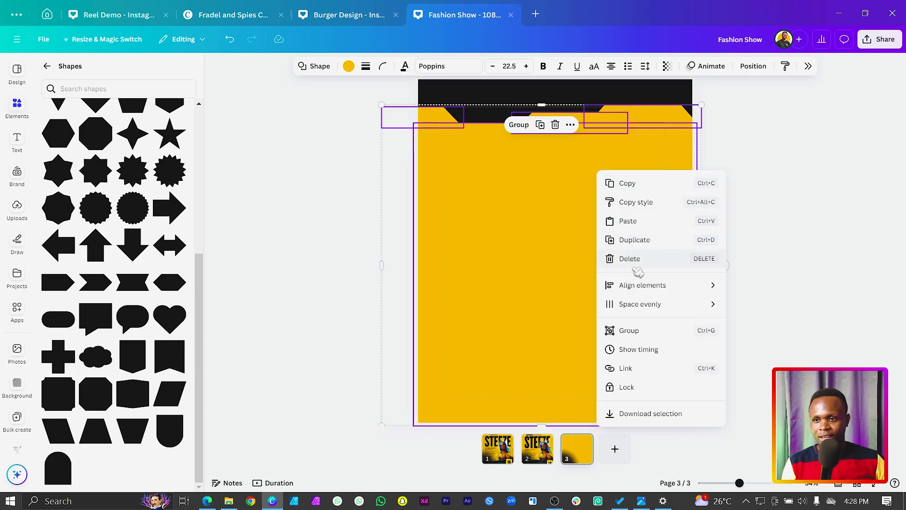
pyautogui.click(630, 331)
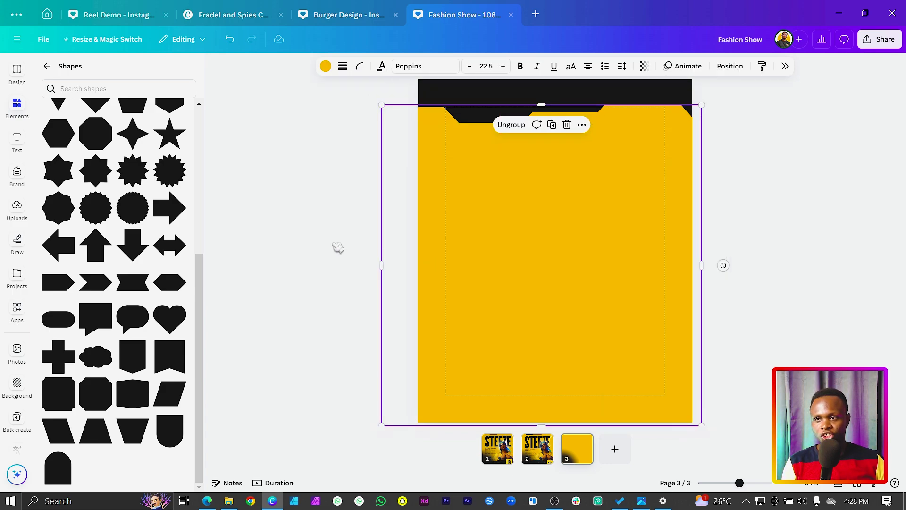
pyautogui.moveTo(380, 255); pyautogui.dragTo(383, 257)
pyautogui.click(380, 214)
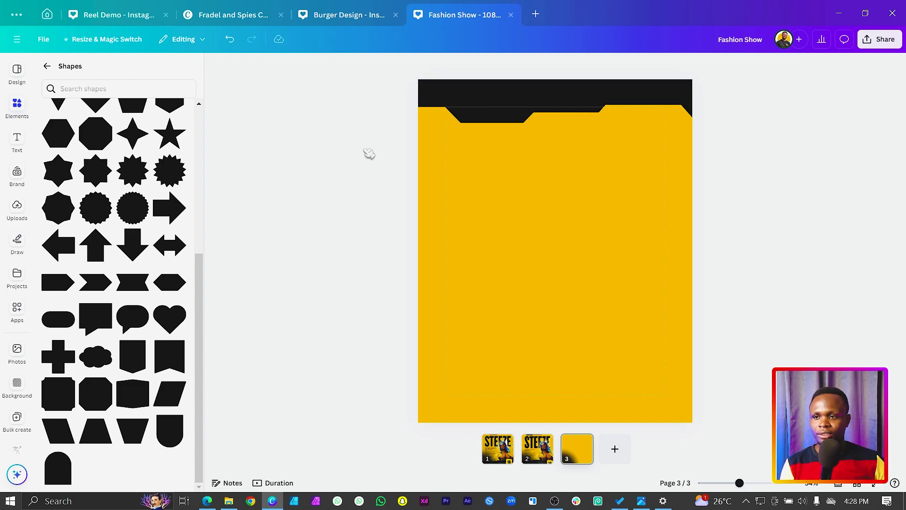
# Search the elements for "rapper" and list all the matching photos.
pyautogui.click(48, 66)
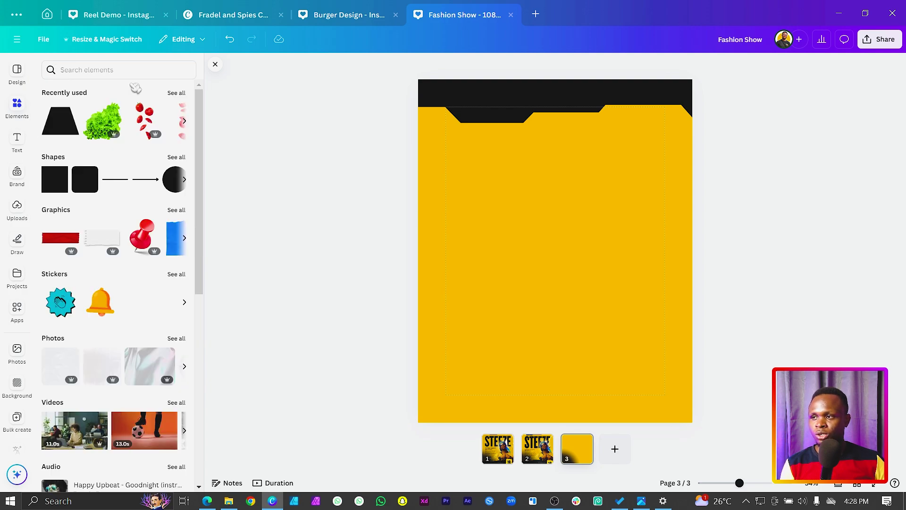
pyautogui.click(133, 72)
pyautogui.write('rapper')
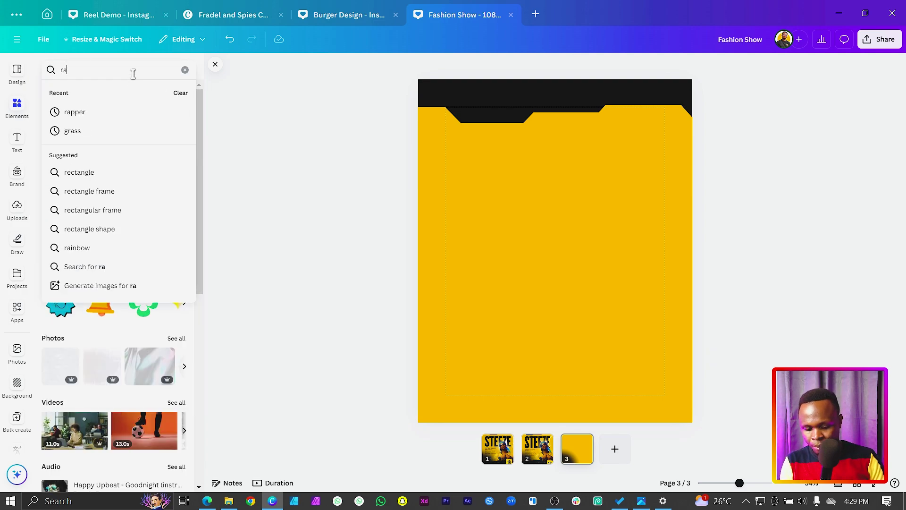
pyautogui.press('Return')
pyautogui.click(176, 208)
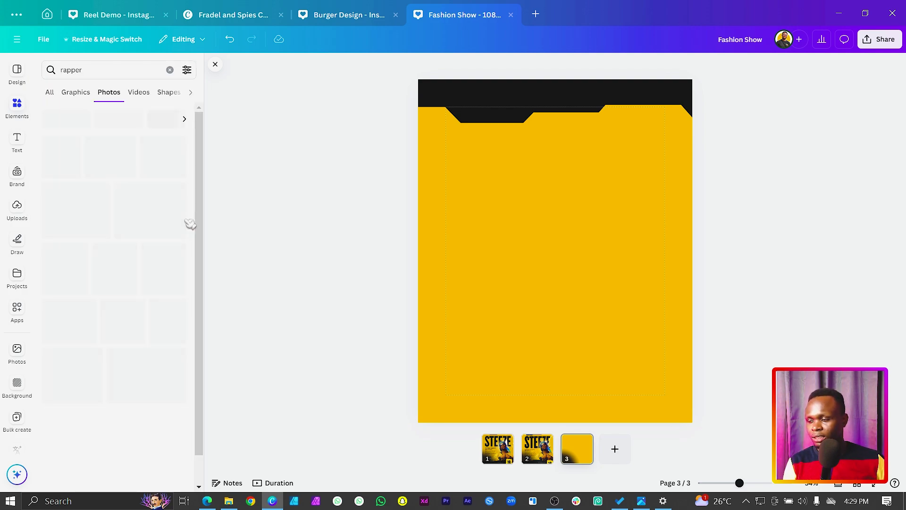
# Add the photo of the man in sunglasses, blue headscarf and yellow jacket to the page.
pyautogui.scroll(-5, 104, 297)
pyautogui.scroll(-5, 103, 297)
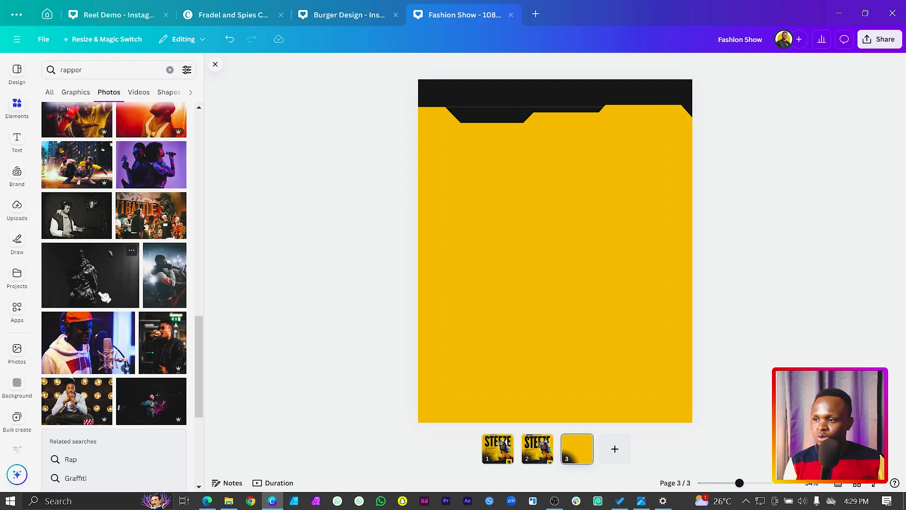
pyautogui.scroll(-5, 104, 296)
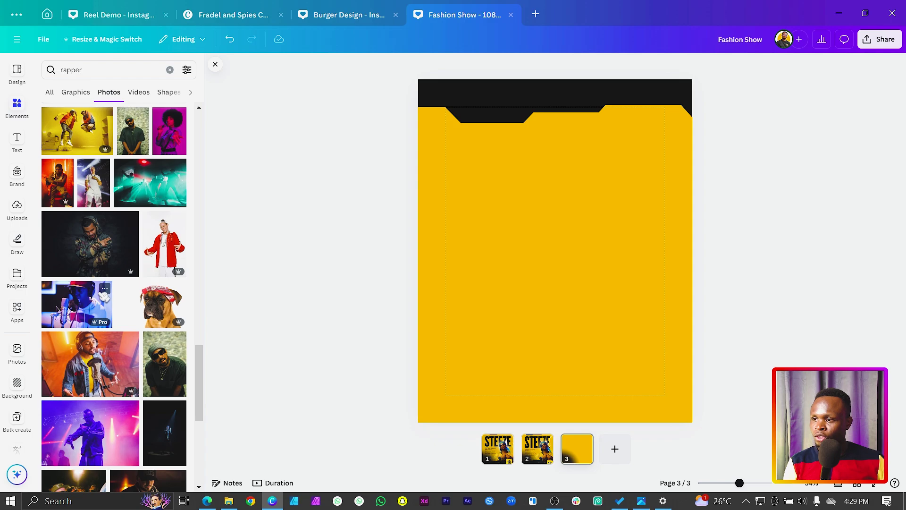
pyautogui.scroll(-2, 103, 296)
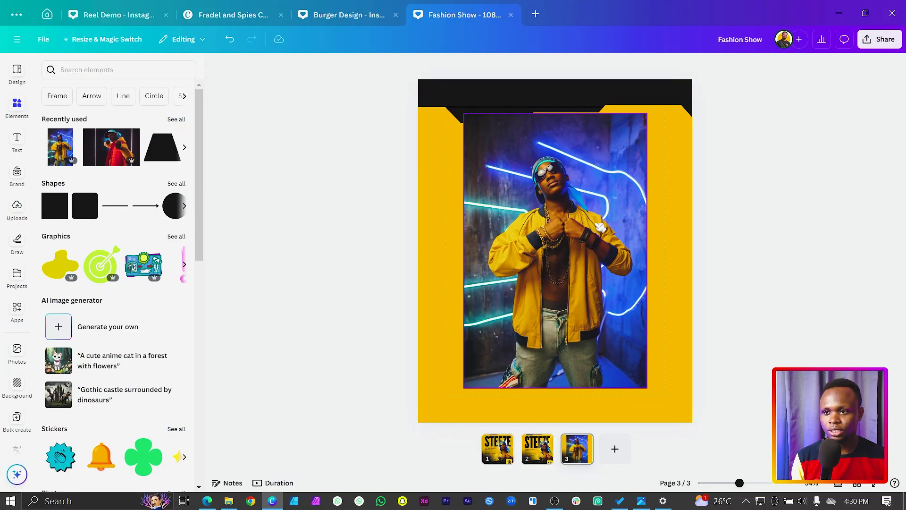
# Crop the photo's top and bottom down to the man's upper body and remove its background.
pyautogui.click(601, 228)
pyautogui.moveTo(560, 114); pyautogui.dragTo(563, 141)
pyautogui.moveTo(563, 390); pyautogui.dragTo(561, 317)
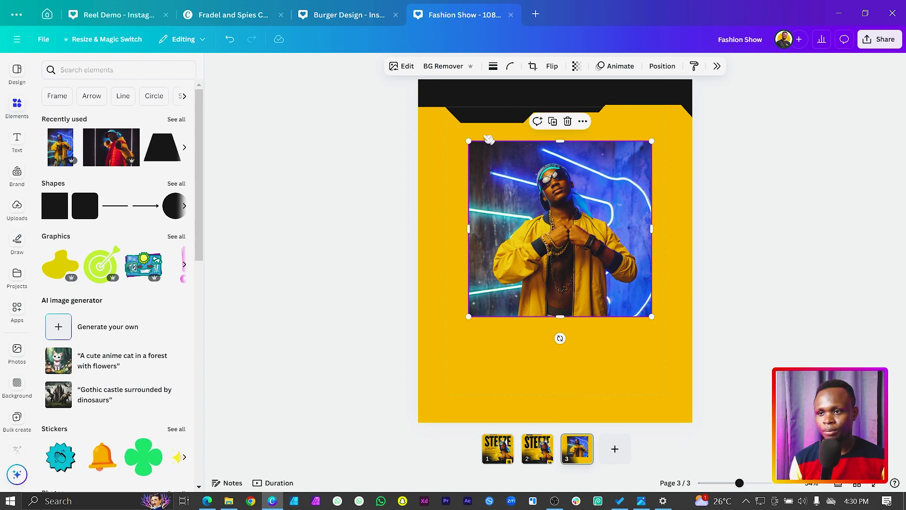
pyautogui.click(435, 66)
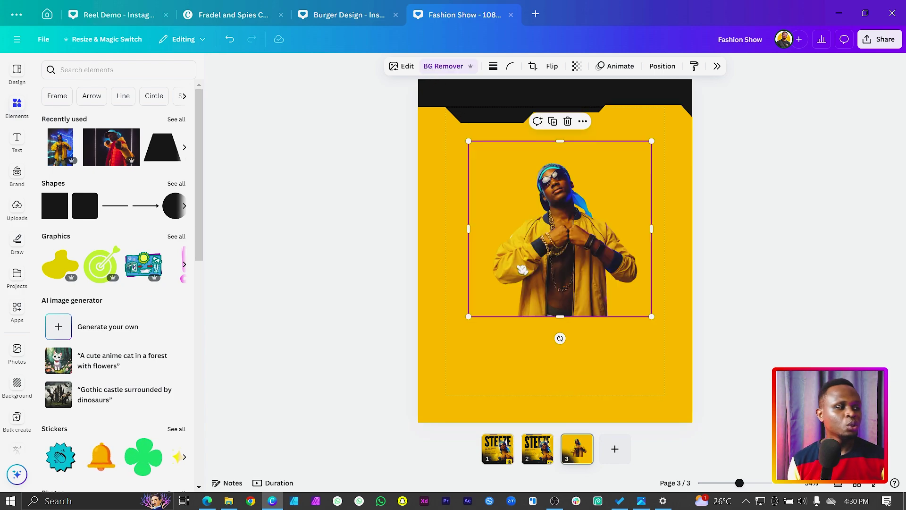
# Trim the cutout's left side, place it at the page's lower-right corner and enlarge it to fill most of the page.
pyautogui.moveTo(468, 225); pyautogui.dragTo(471, 224)
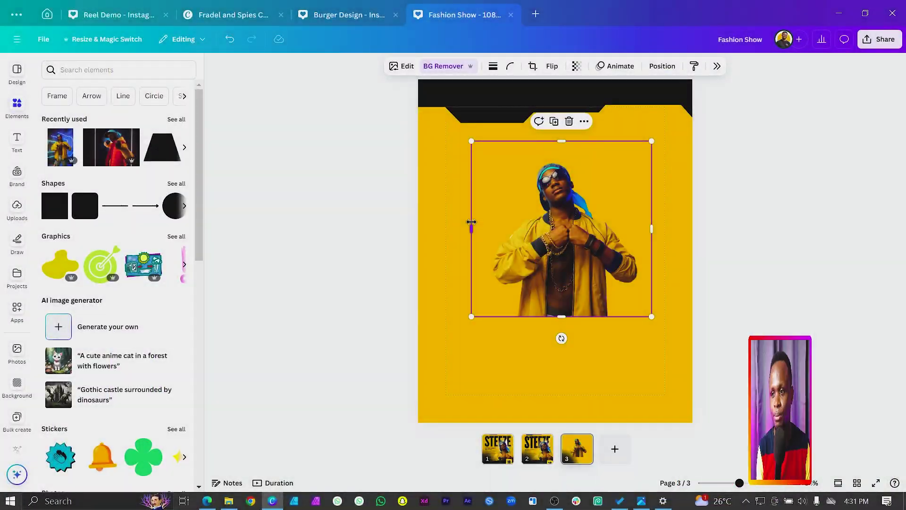
pyautogui.moveTo(472, 226); pyautogui.dragTo(586, 358)
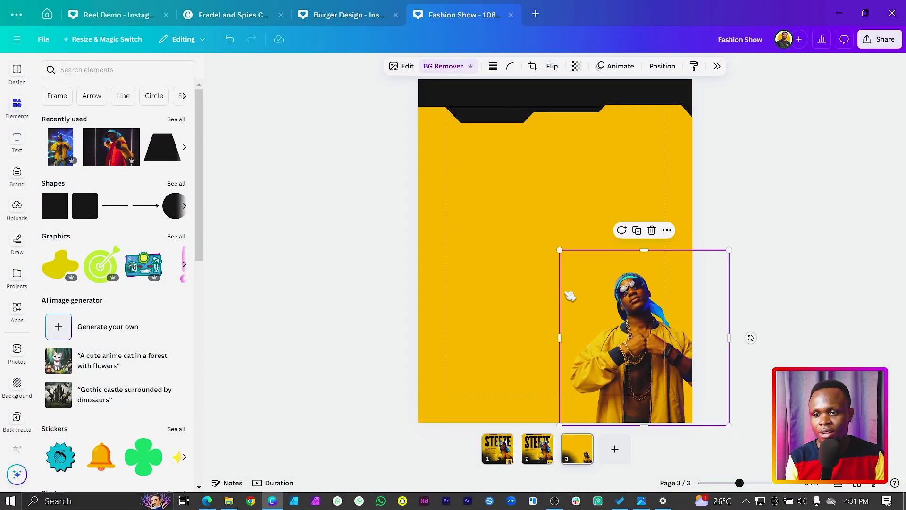
pyautogui.moveTo(559, 250); pyautogui.dragTo(470, 152)
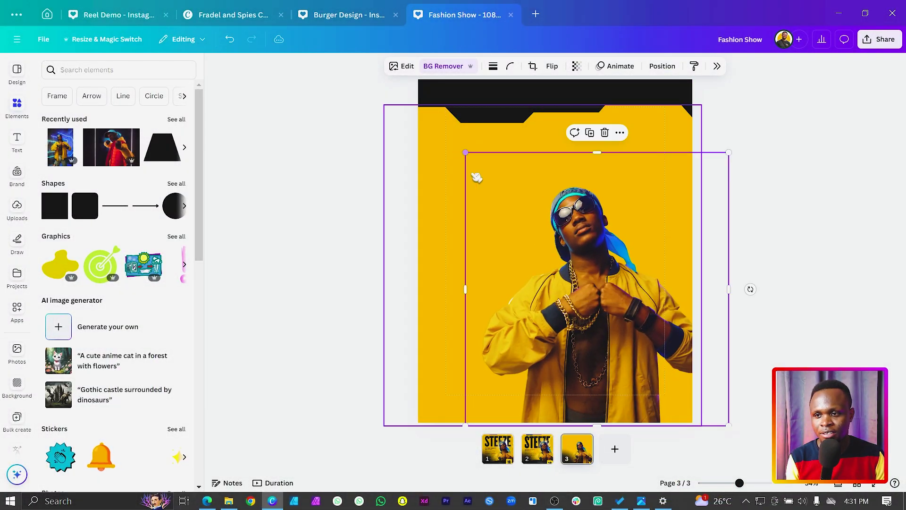
# Shift the model cutout slightly right on the page and enlarge it a little.
pyautogui.moveTo(569, 271); pyautogui.dragTo(577, 275)
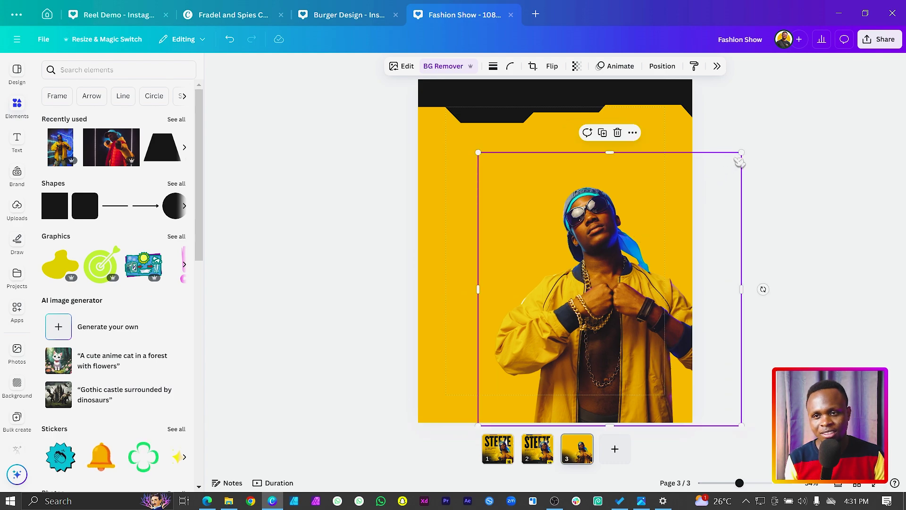
pyautogui.moveTo(621, 238); pyautogui.dragTo(630, 235)
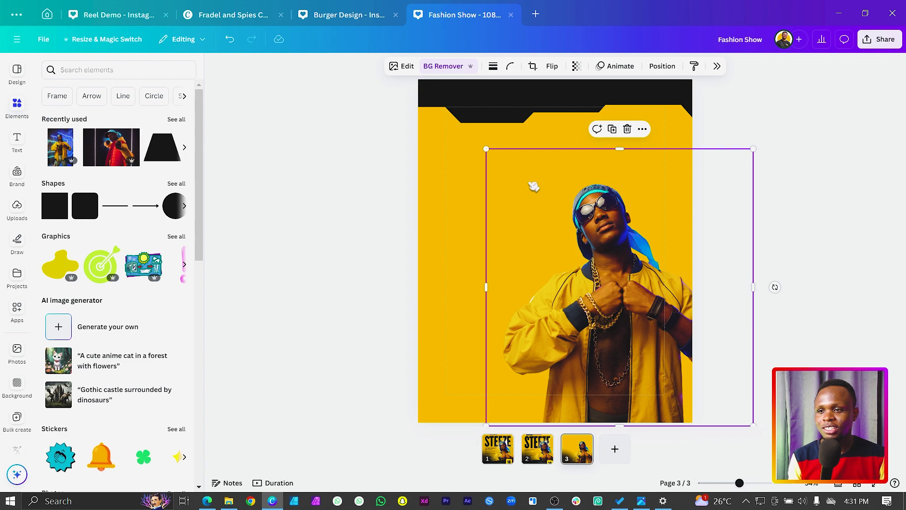
pyautogui.click(433, 267)
pyautogui.click(508, 227)
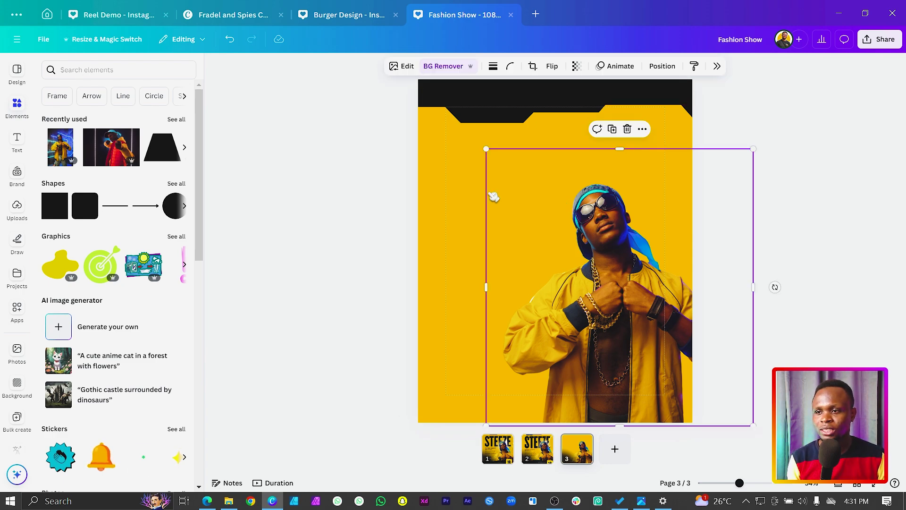
pyautogui.moveTo(484, 150); pyautogui.dragTo(478, 143)
pyautogui.moveTo(607, 239); pyautogui.dragTo(614, 238)
pyautogui.click(400, 259)
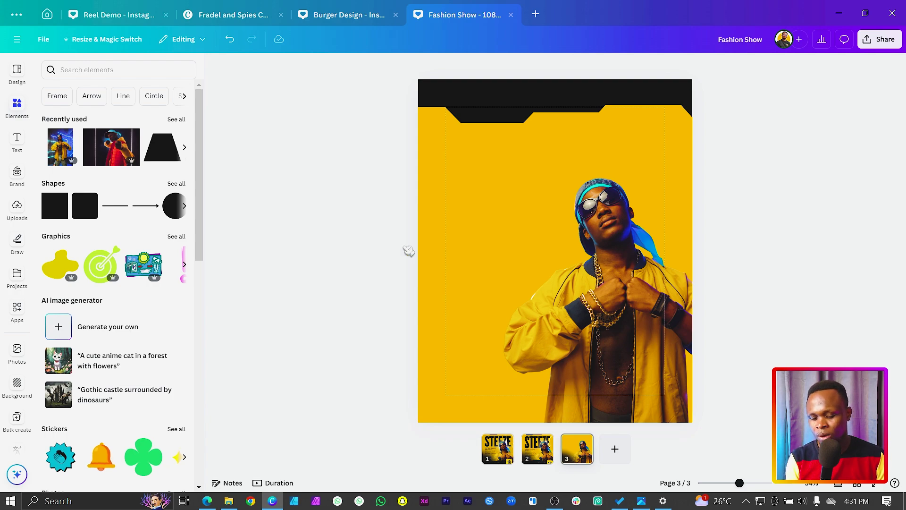
# Add the text "STEEZE" in uppercase League Gothic at size 202.
pyautogui.press('t')
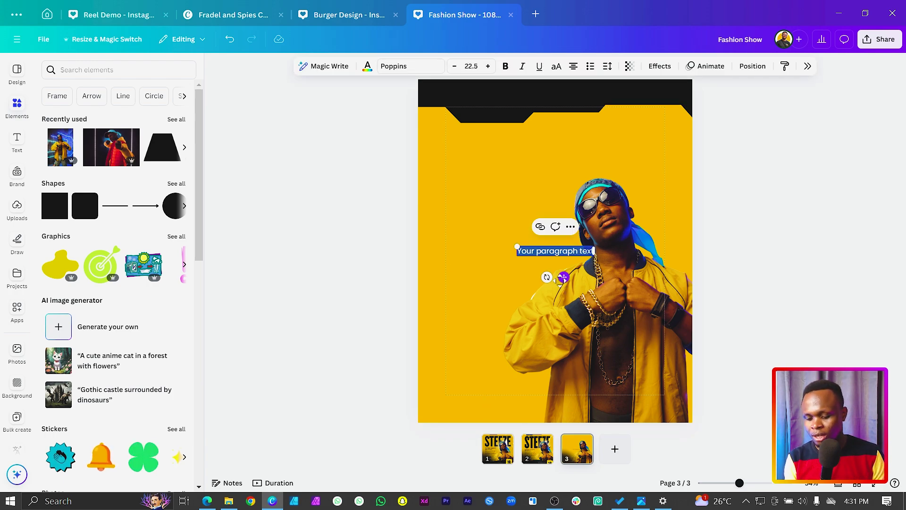
pyautogui.write('a')
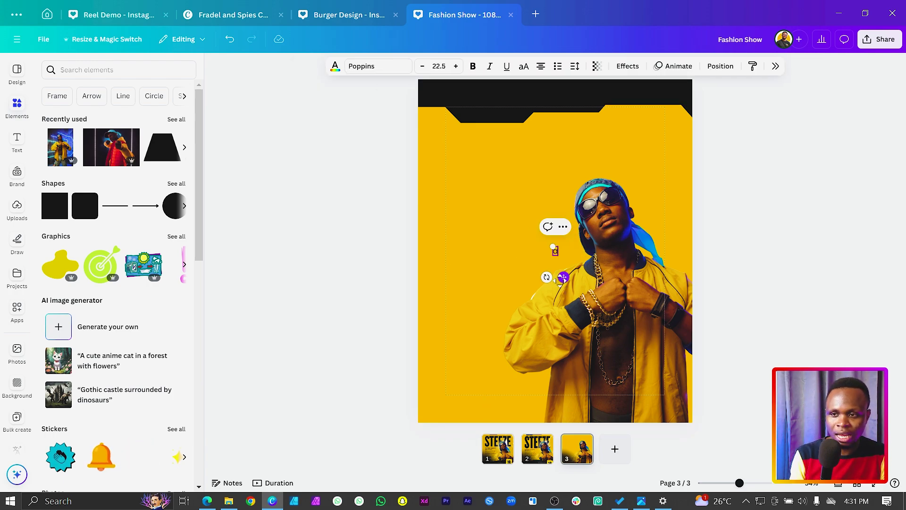
pyautogui.write('teeze')
pyautogui.moveTo(541, 245); pyautogui.dragTo(467, 157)
pyautogui.click(367, 66)
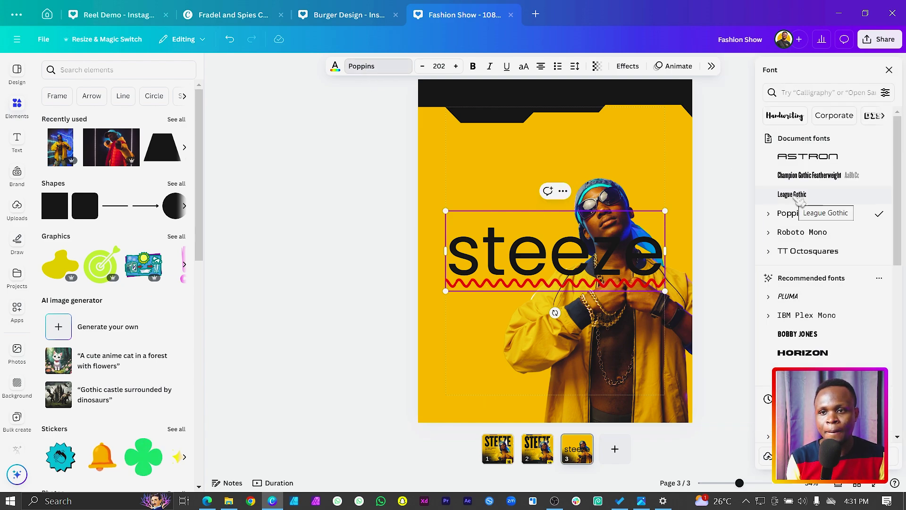
pyautogui.click(829, 198)
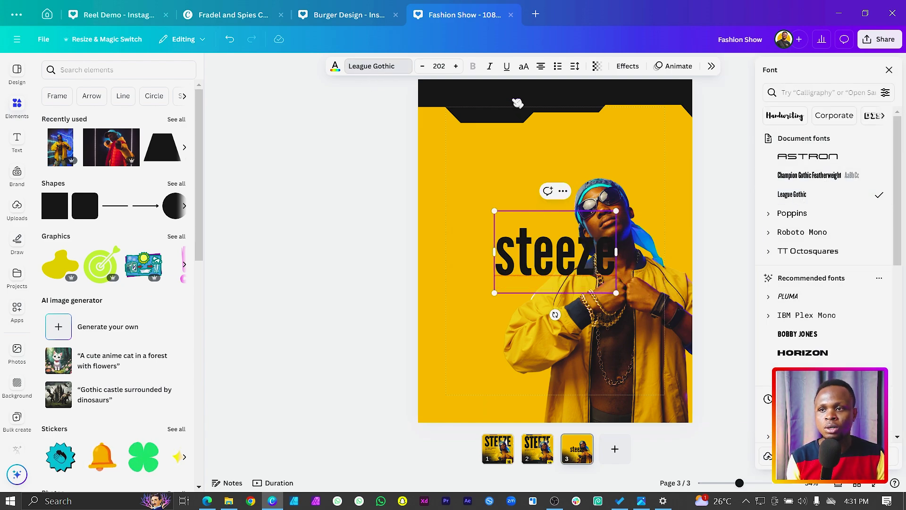
pyautogui.click(524, 67)
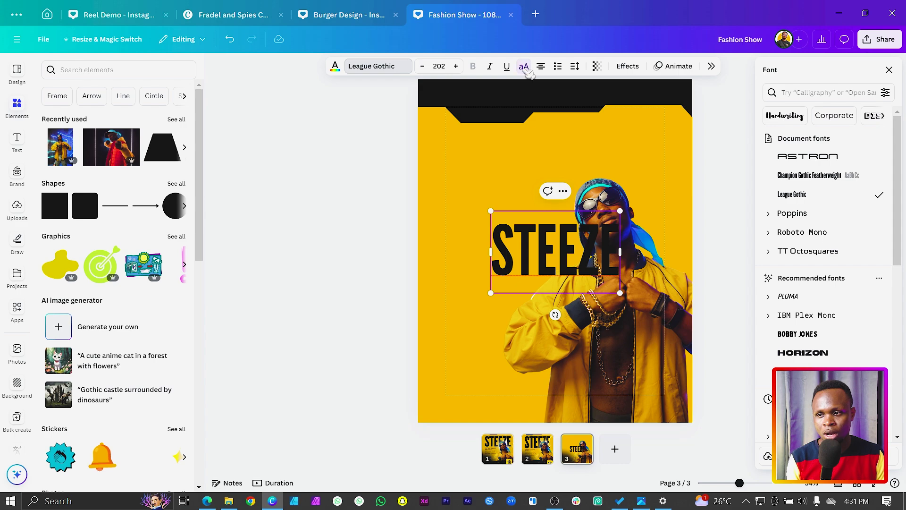
# Enlarge the STEEZE text to size 375, move it up below the black shapes and send it behind the model.
pyautogui.moveTo(489, 212); pyautogui.dragTo(434, 178)
pyautogui.moveTo(547, 257); pyautogui.dragTo(546, 191)
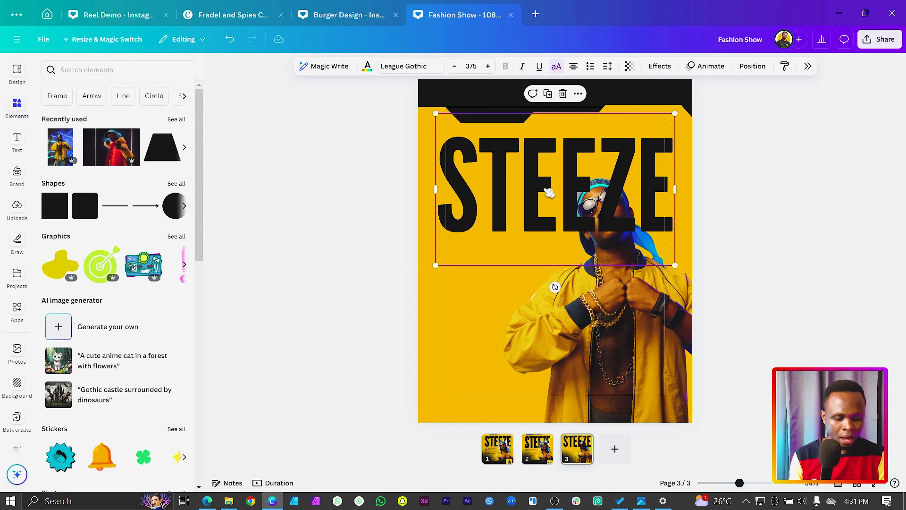
pyautogui.hotkey('ctrl', '[')
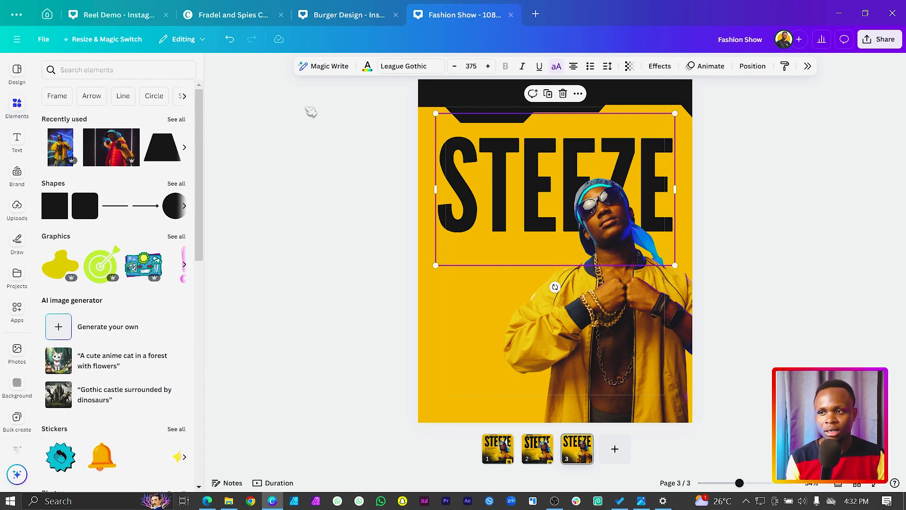
# Change the STEEZE text's font to Champion Gothic Featherweight and enlarge it to size 401.
pyautogui.click(485, 134)
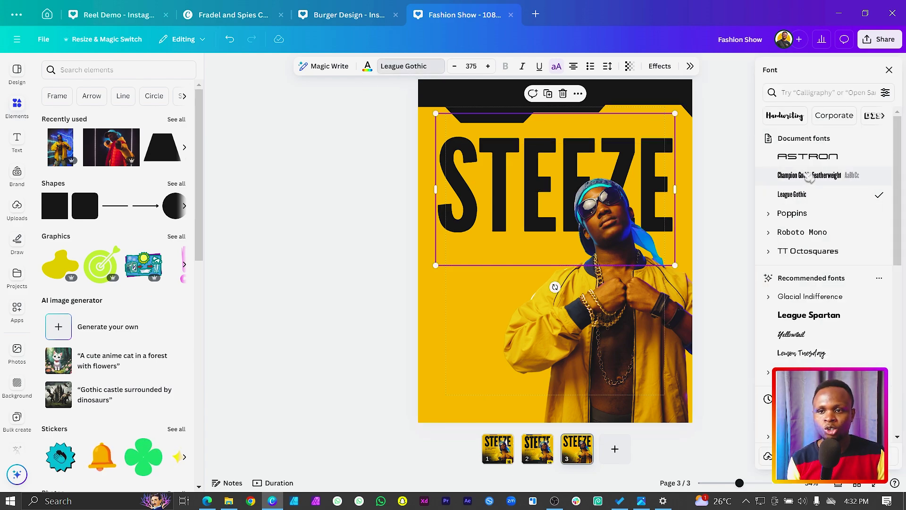
pyautogui.click(808, 176)
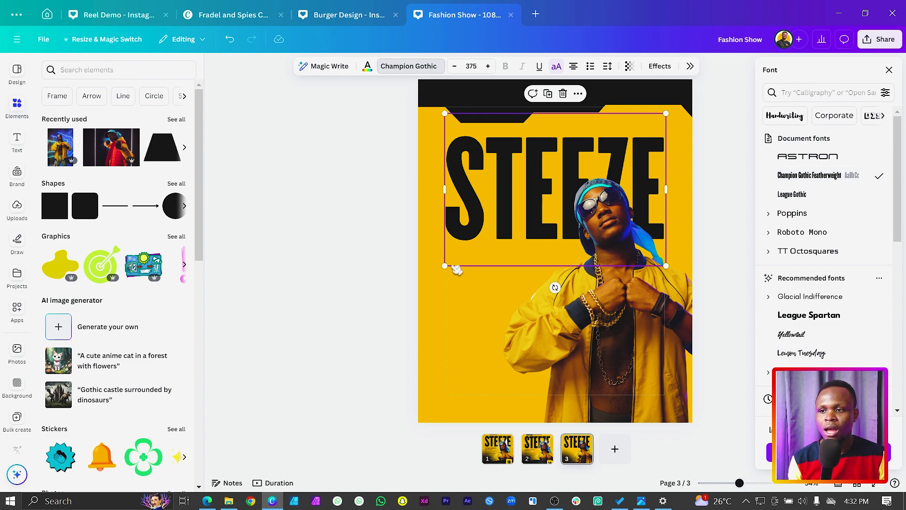
pyautogui.moveTo(443, 266); pyautogui.dragTo(436, 270)
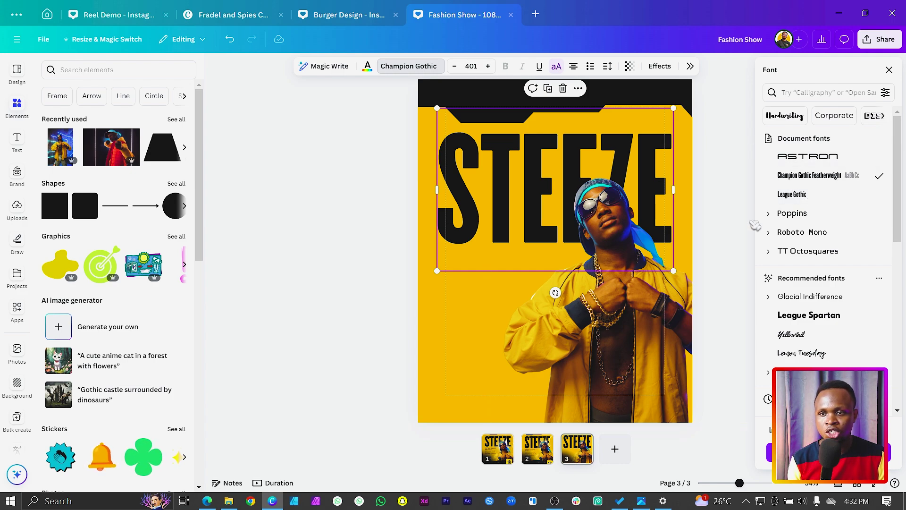
pyautogui.press('Escape')
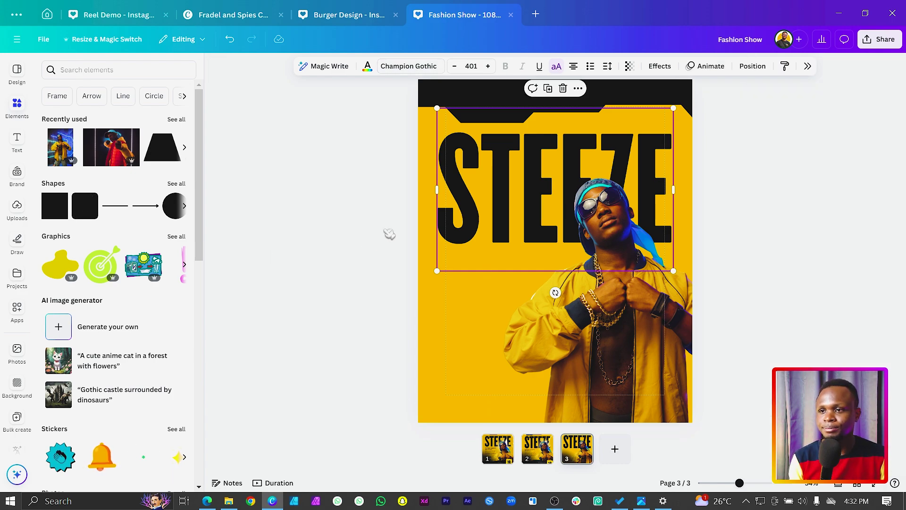
pyautogui.click(355, 259)
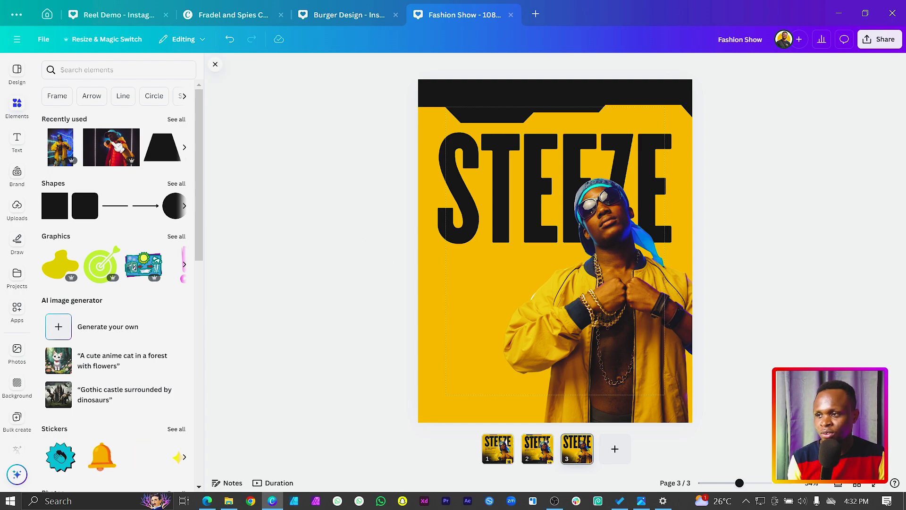
# Search the elements for "light" and place the first light graphic as a glow behind the model's head.
pyautogui.click(127, 71)
pyautogui.write('l')
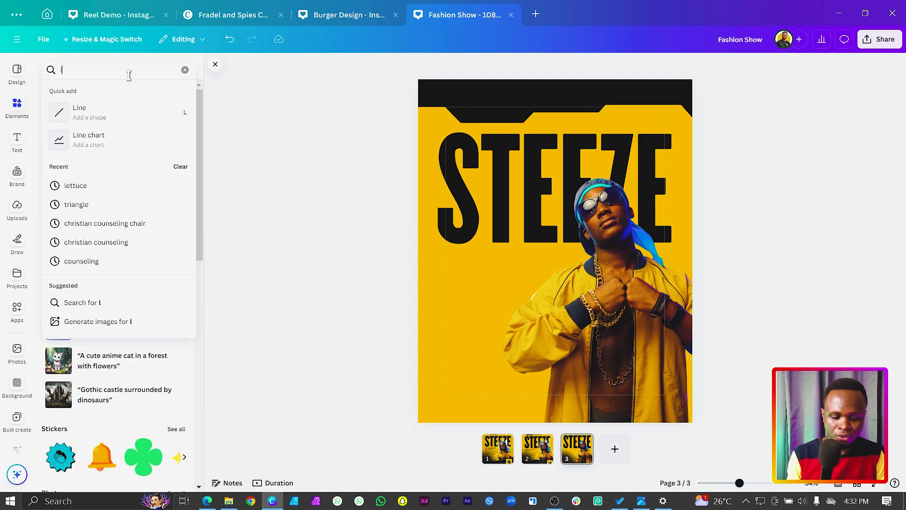
pyautogui.write('ight')
pyautogui.press('Return')
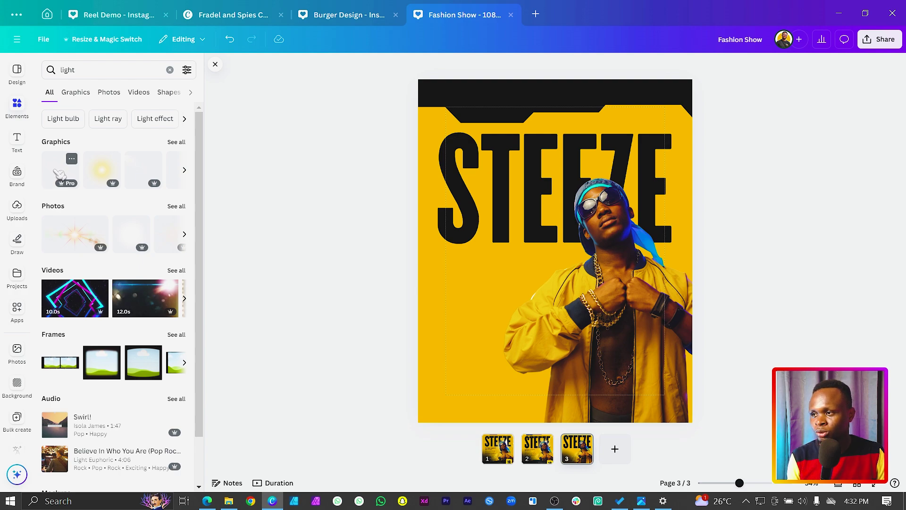
pyautogui.click(59, 173)
pyautogui.moveTo(546, 256); pyautogui.dragTo(599, 225)
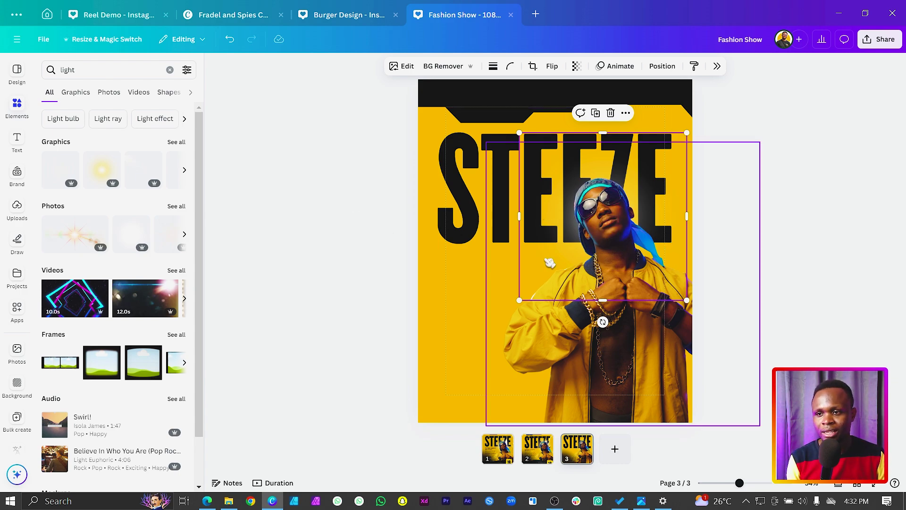
pyautogui.click(360, 323)
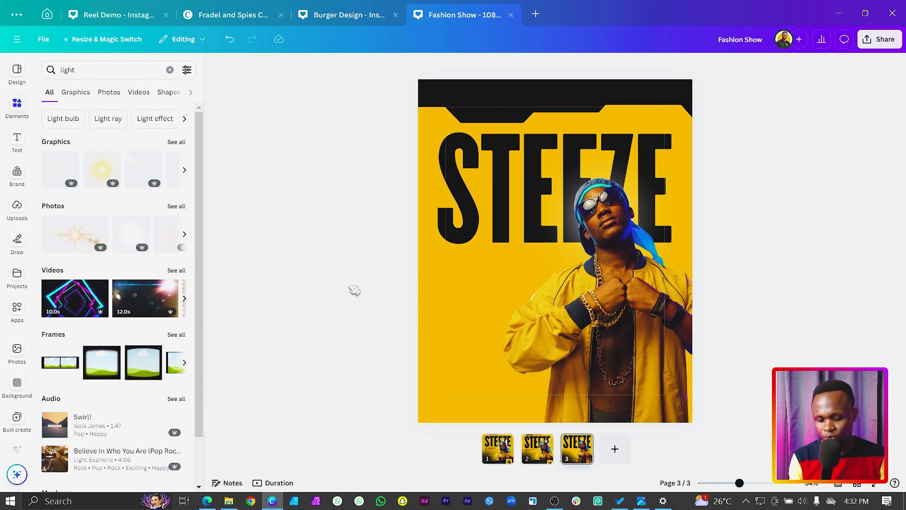
# Add the text "FASHION SHOW" in uppercase Astron below the left part of the STEEZE heading.
pyautogui.press('t')
pyautogui.moveTo(563, 274); pyautogui.dragTo(485, 282)
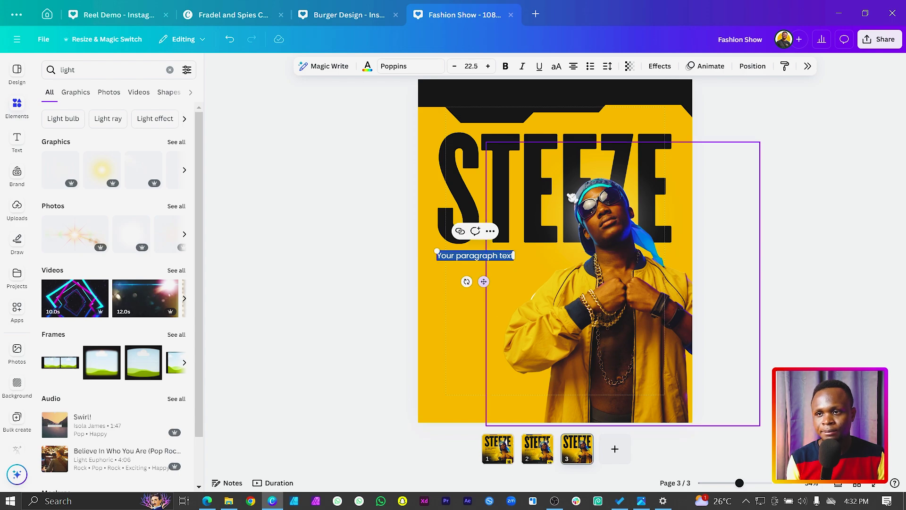
pyautogui.click(395, 67)
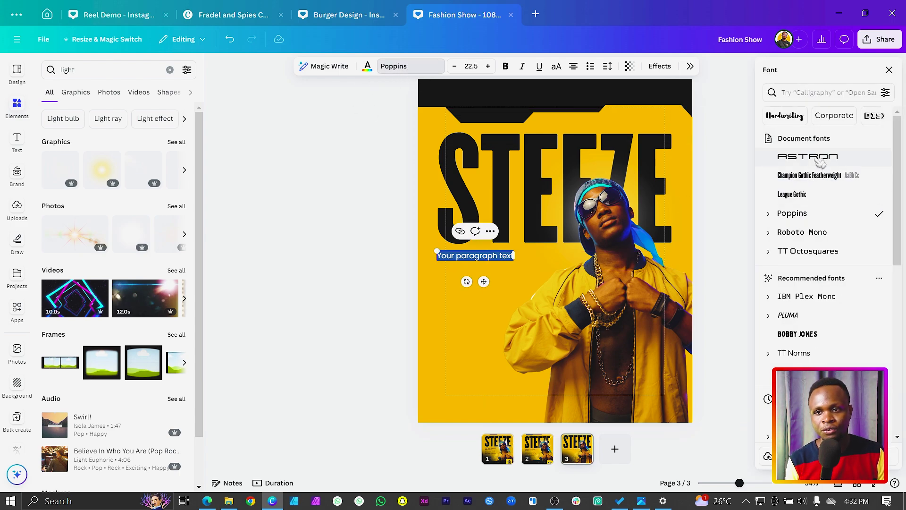
pyautogui.click(812, 159)
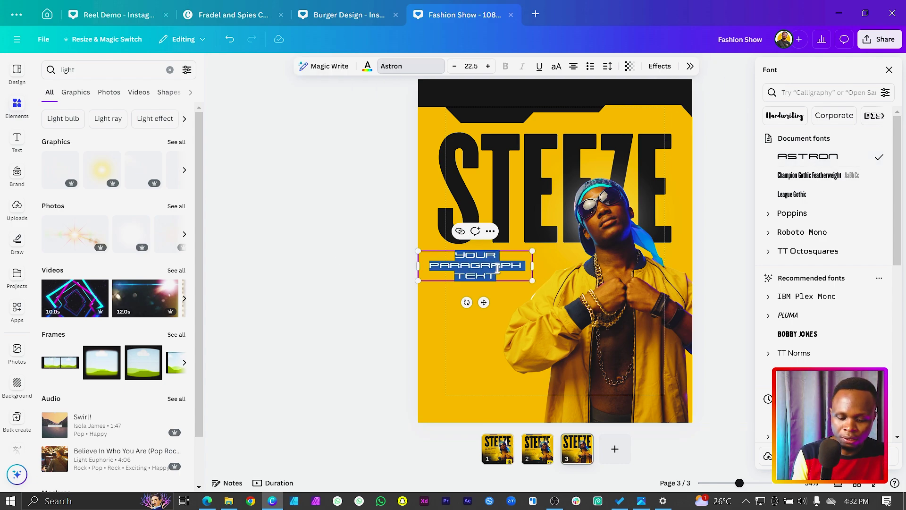
pyautogui.write('FASHION SH')
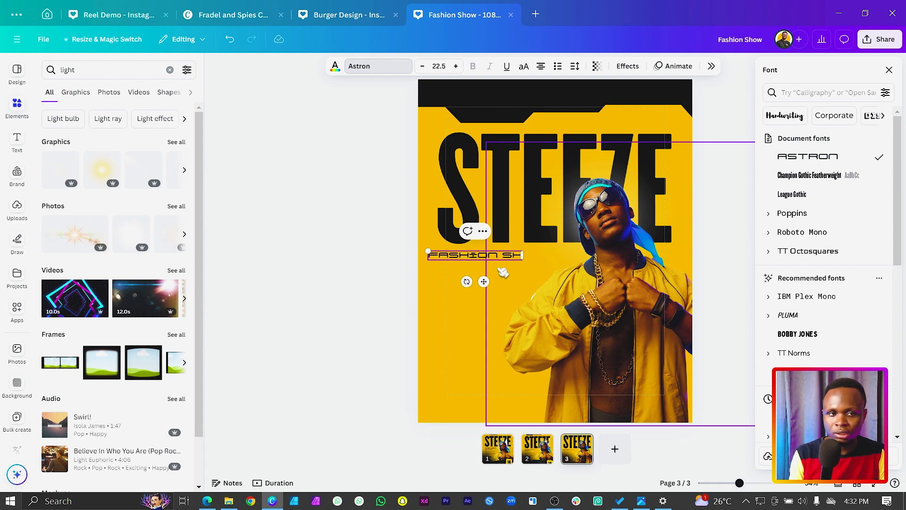
pyautogui.write('OW')
pyautogui.hotkey('ctrl', 'a')
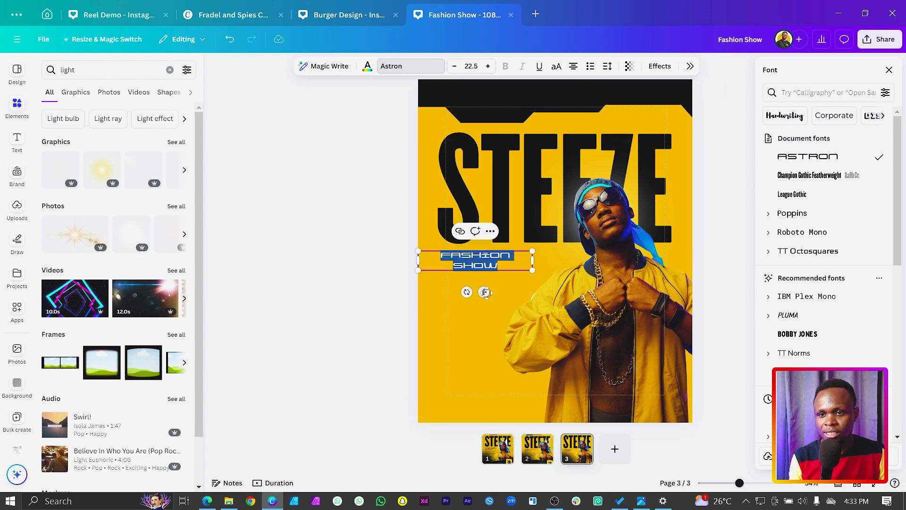
pyautogui.click(556, 66)
pyautogui.click(389, 278)
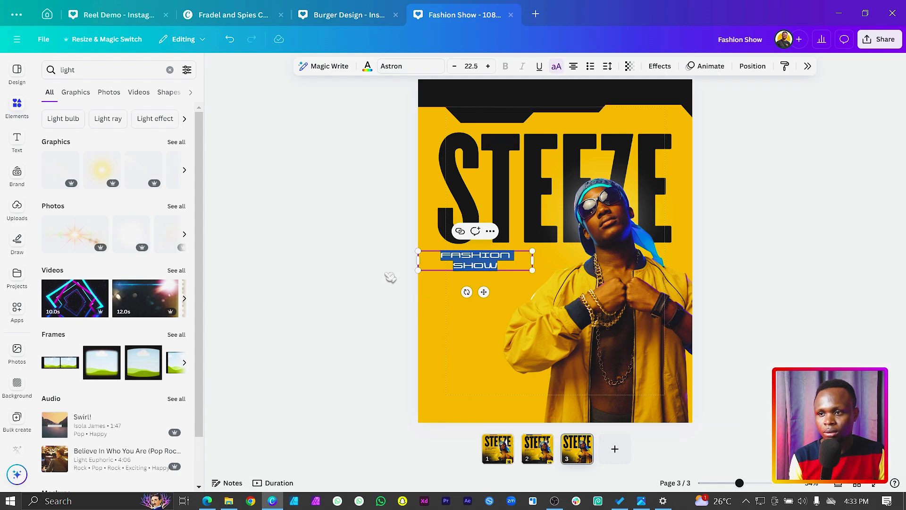
# Move the FASHION SHOW text slightly right and left-align it.
pyautogui.moveTo(478, 257); pyautogui.dragTo(506, 257)
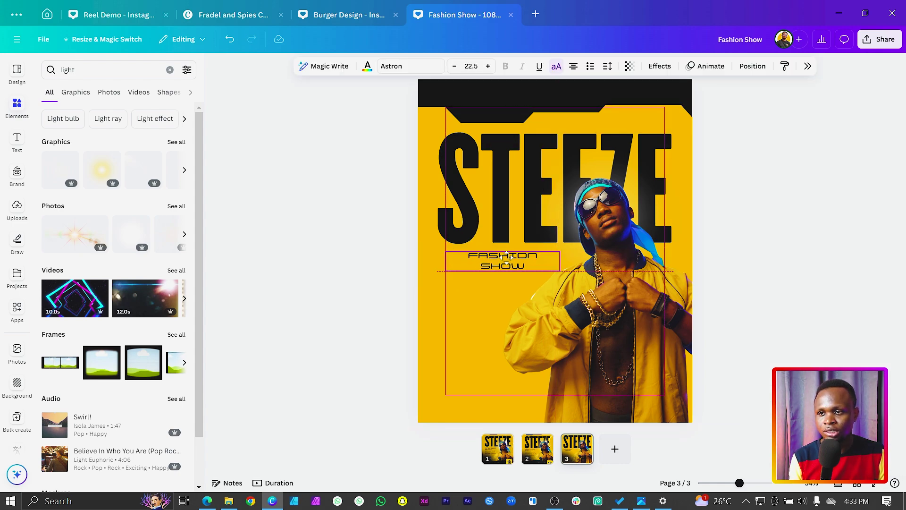
pyautogui.click(574, 66)
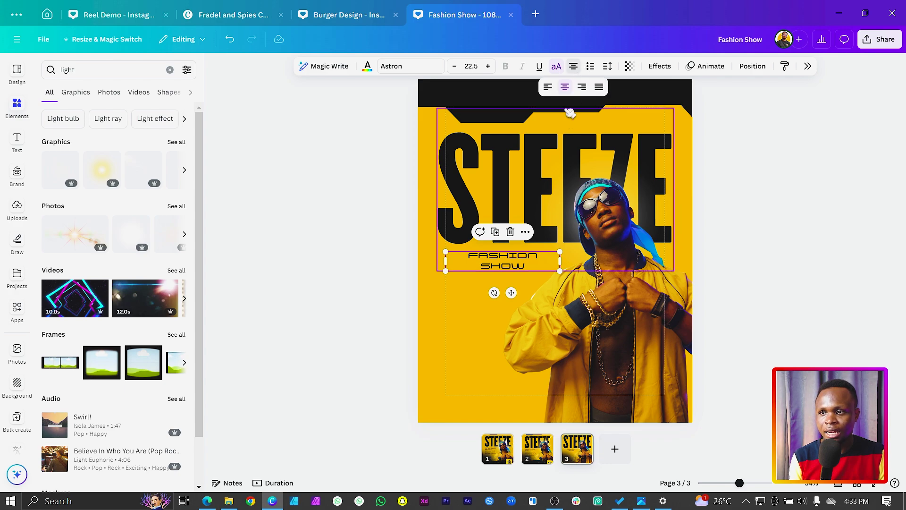
pyautogui.click(547, 86)
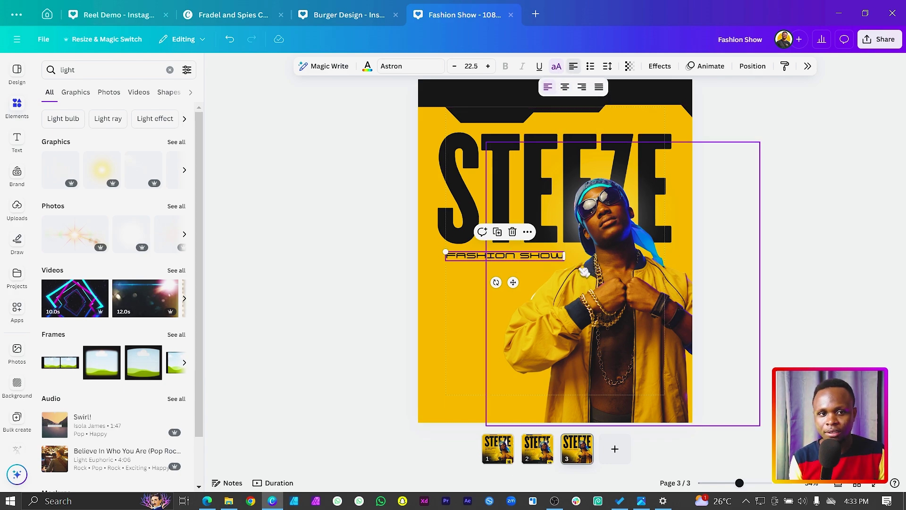
# Enlarge the FASHION SHOW text to size 37.5 on two lines and align it with the STEEZE heading's left edge.
pyautogui.moveTo(565, 256); pyautogui.dragTo(569, 284)
pyautogui.click(524, 265)
pyautogui.hotkey('ctrl', 'z')
pyautogui.click(519, 273)
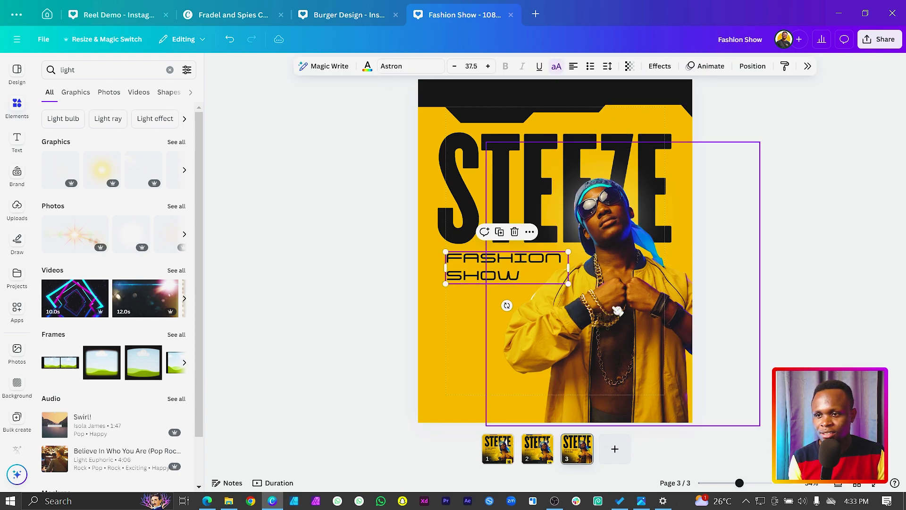
pyautogui.moveTo(460, 276); pyautogui.dragTo(451, 275)
# Set the FASHION SHOW text's line spacing to 1.09.
pyautogui.click(608, 67)
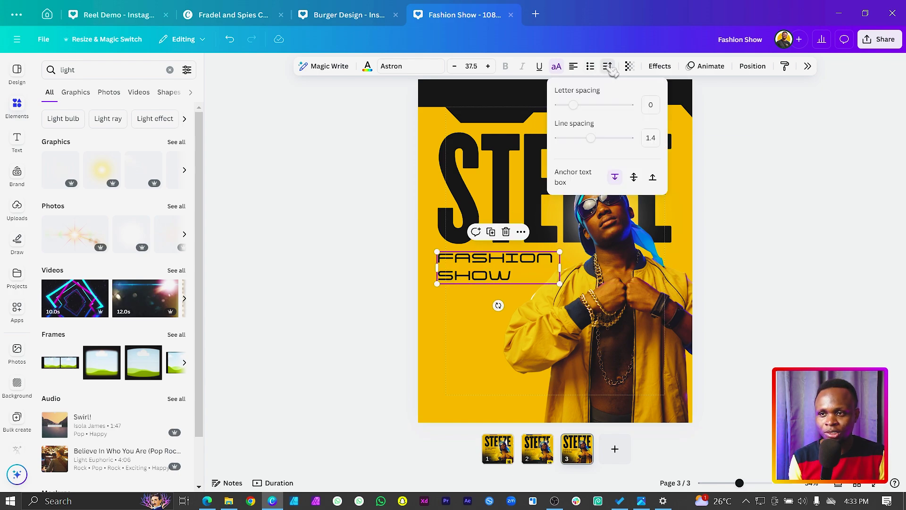
pyautogui.moveTo(593, 145); pyautogui.dragTo(586, 147)
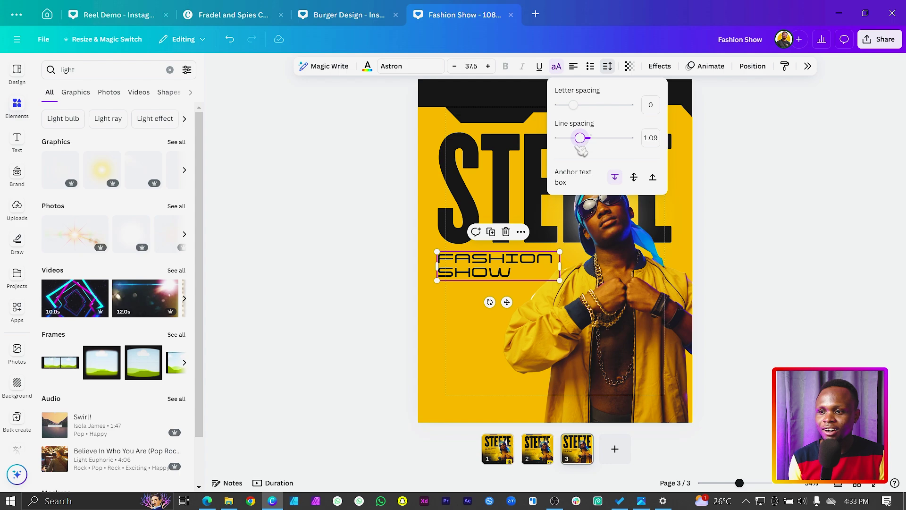
pyautogui.click(339, 218)
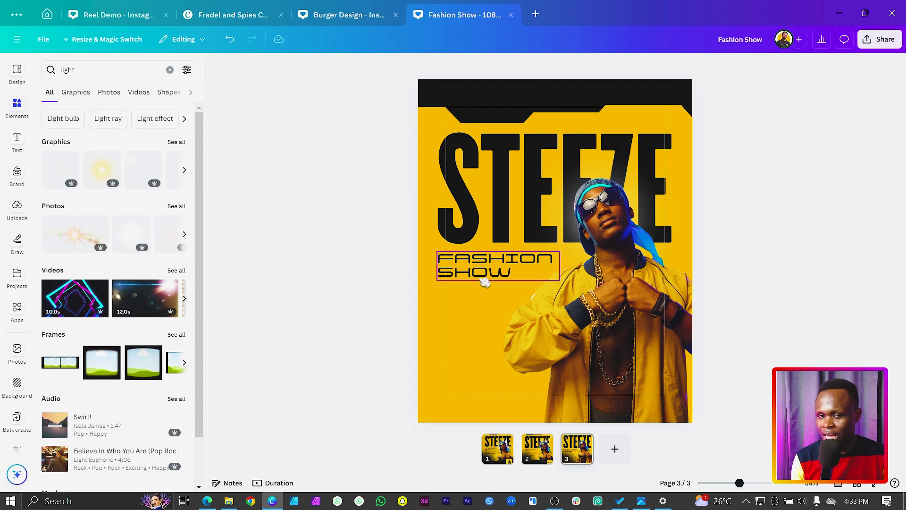
# Duplicate the FASHION SHOW text below the original and shrink the copy to size 13.2.
pyautogui.click(467, 278)
pyautogui.hotkey('ctrl', 'd')
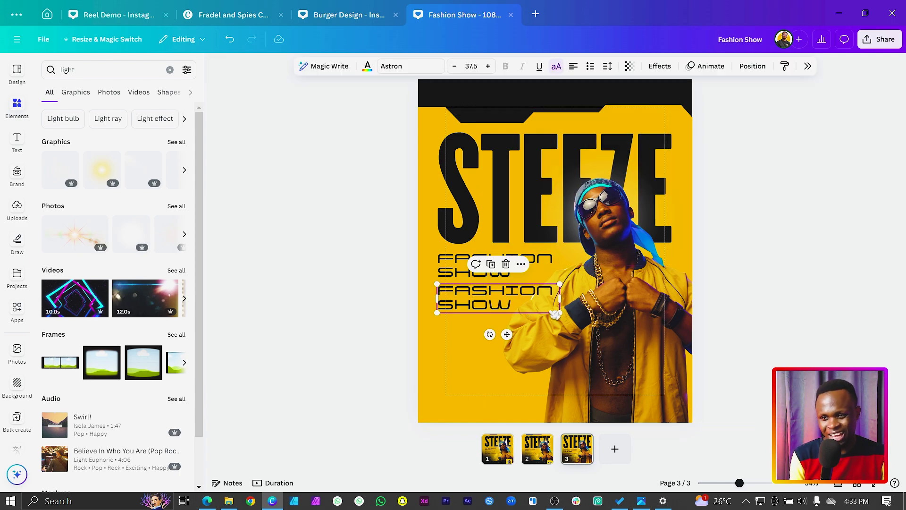
pyautogui.moveTo(559, 312); pyautogui.dragTo(519, 287)
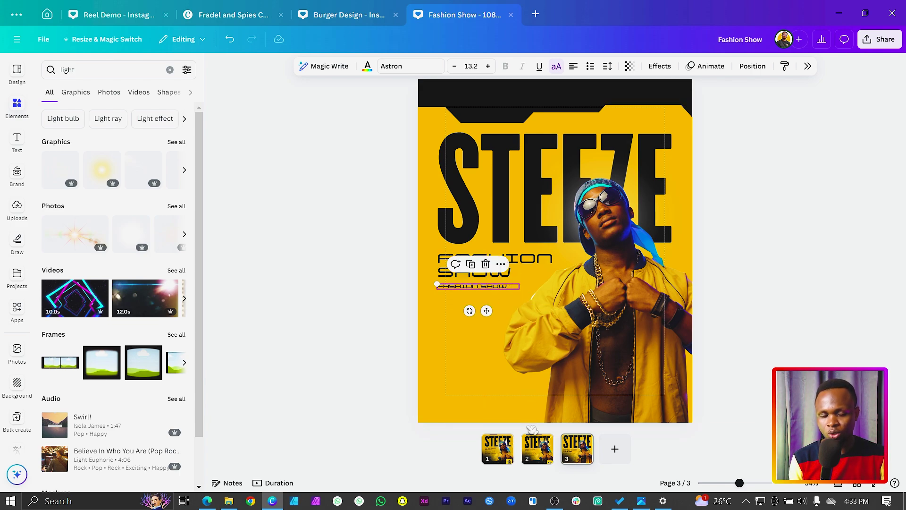
# Replace the small copy's text with a paragraph beginning "Discover a world where style meets innovation, and every outfit tells a story", set in Roboto Mono.
pyautogui.write('Discover a world where style meets innovation, and every outfit tells a story. From chic urban wear to elegant evening gowns, our collection is curated to inspire and empower you.')
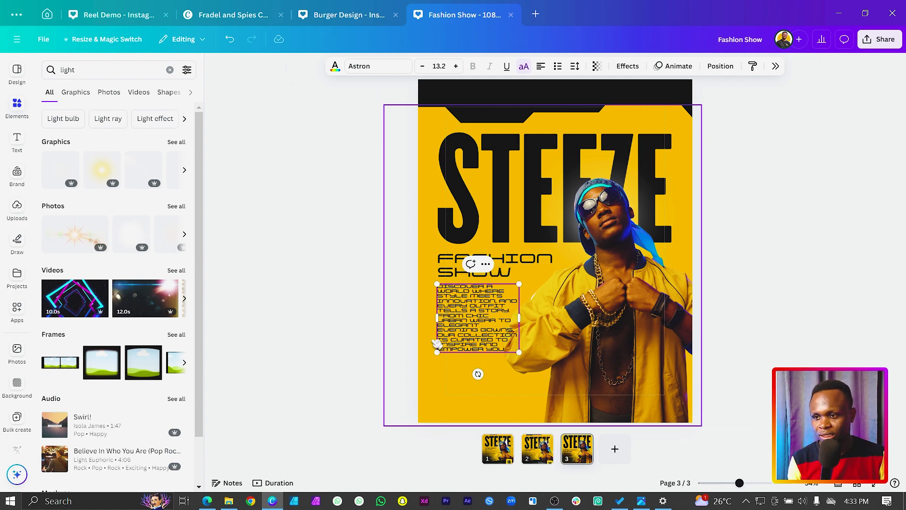
pyautogui.click(350, 326)
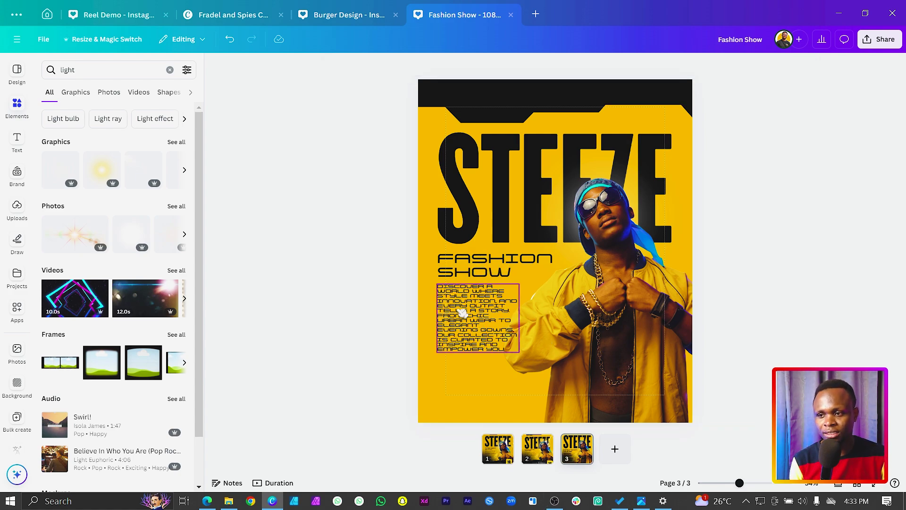
pyautogui.click(462, 333)
pyautogui.click(458, 329)
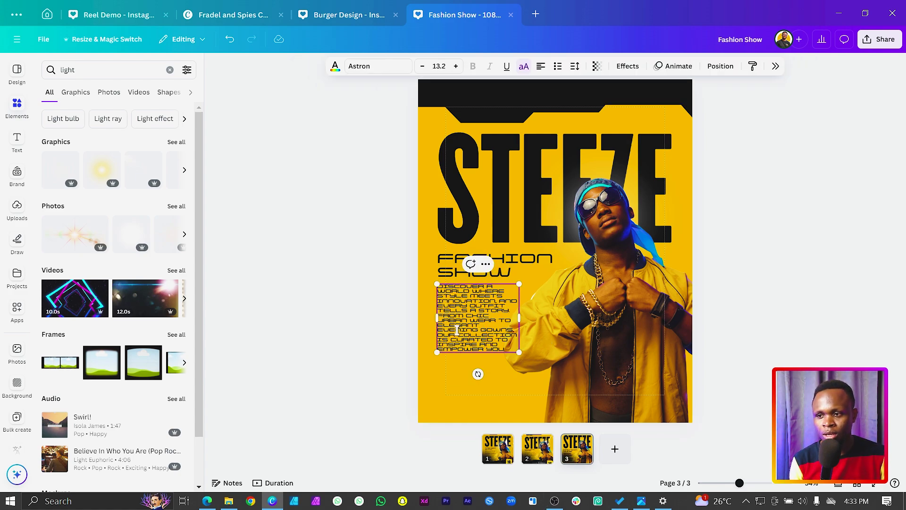
pyautogui.hotkey('ctrl', 'a')
pyautogui.click(394, 67)
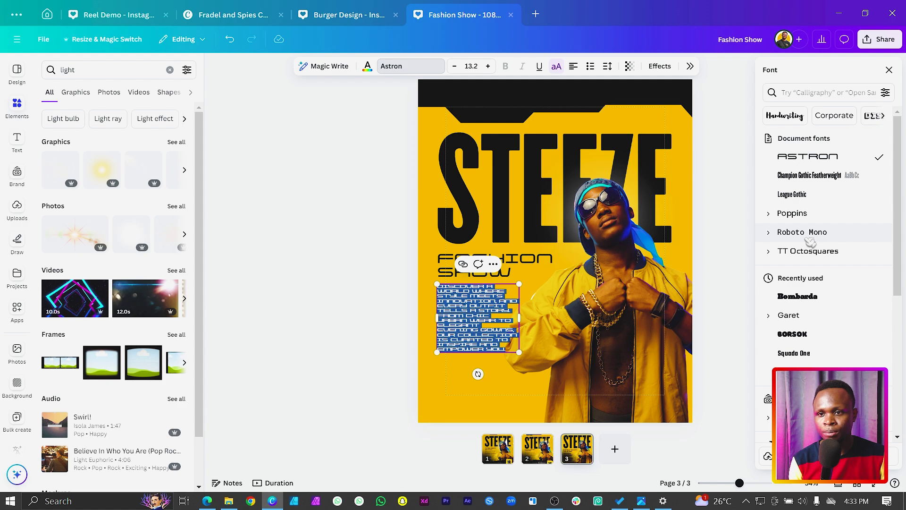
pyautogui.click(810, 236)
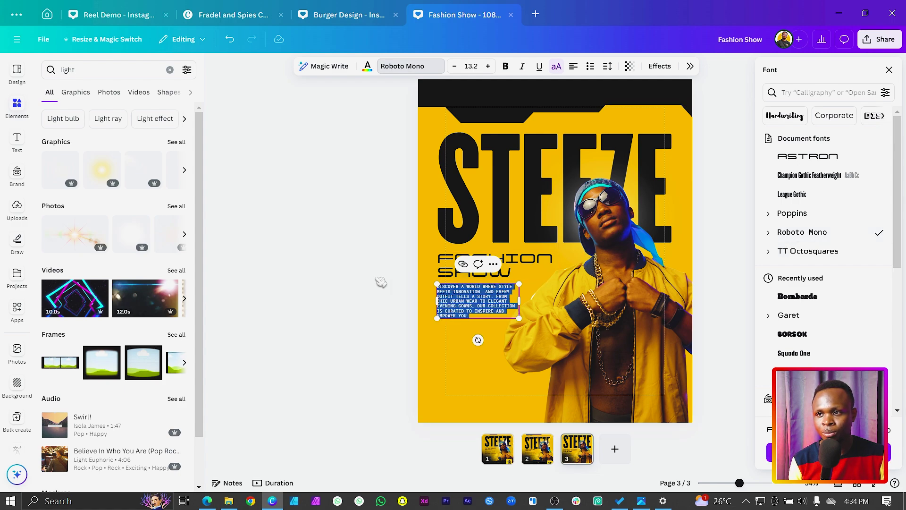
pyautogui.press('Escape')
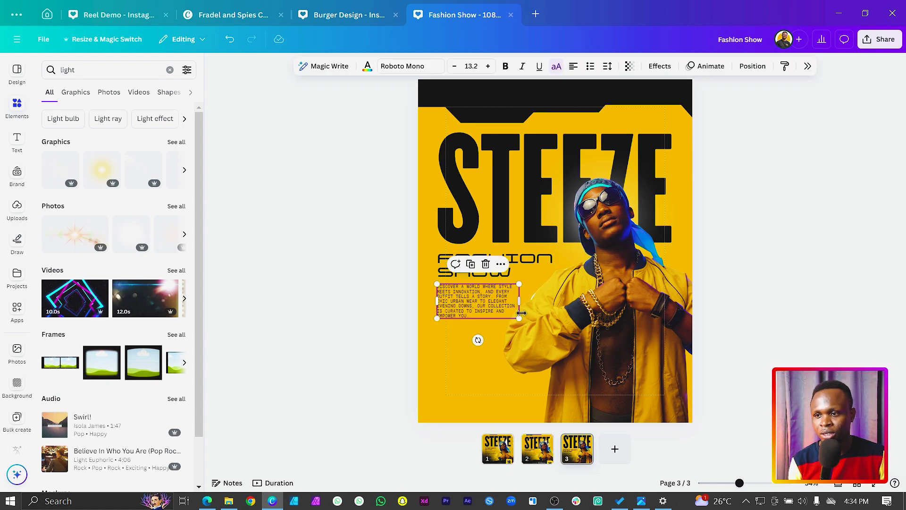
# Enlarge the description paragraph to size 13.8 and turn off its all-uppercase formatting.
pyautogui.moveTo(521, 320); pyautogui.dragTo(523, 321)
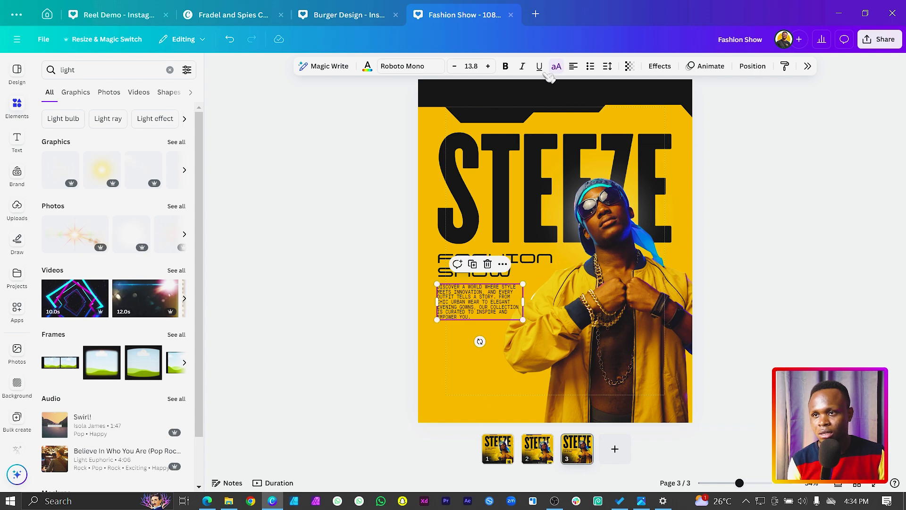
pyautogui.click(557, 66)
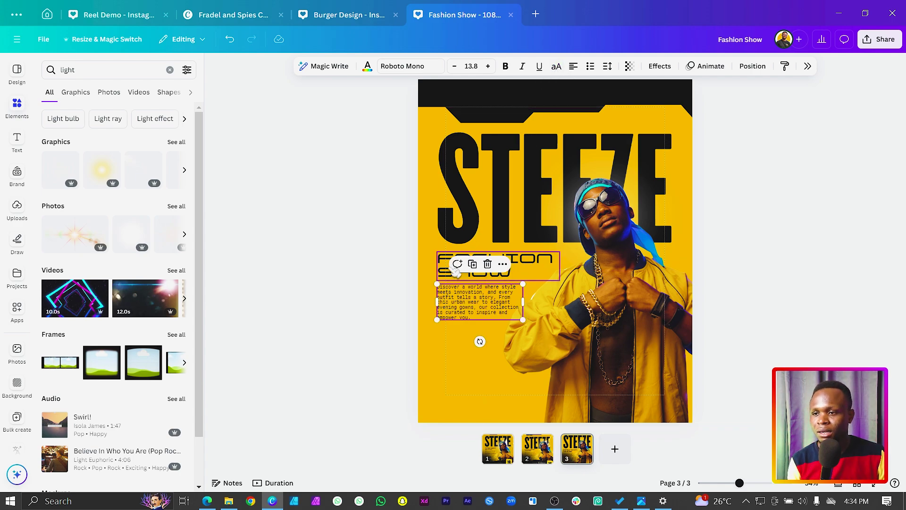
pyautogui.moveTo(446, 302); pyautogui.dragTo(446, 300)
# Shift the model photo slightly right to make room, and enlarge the description paragraph to size 15.4 over six lines.
pyautogui.click(528, 326)
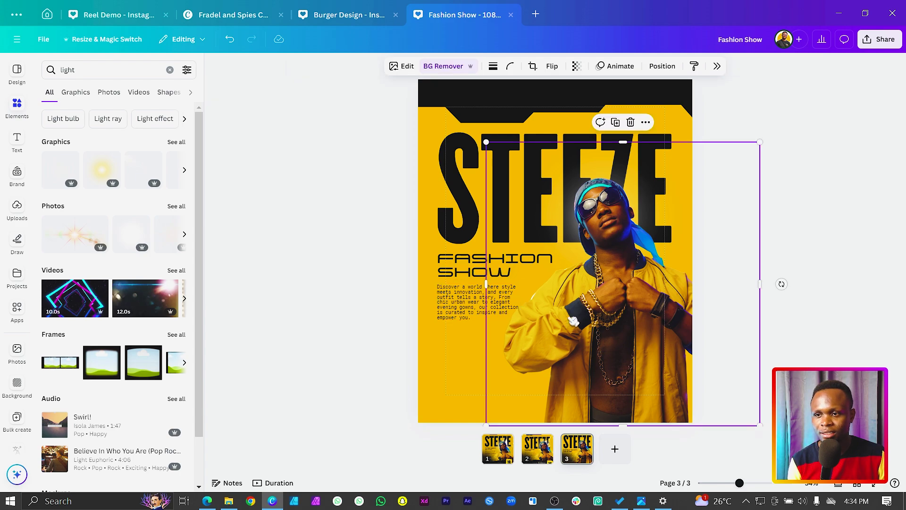
pyautogui.moveTo(568, 319); pyautogui.dragTo(578, 319)
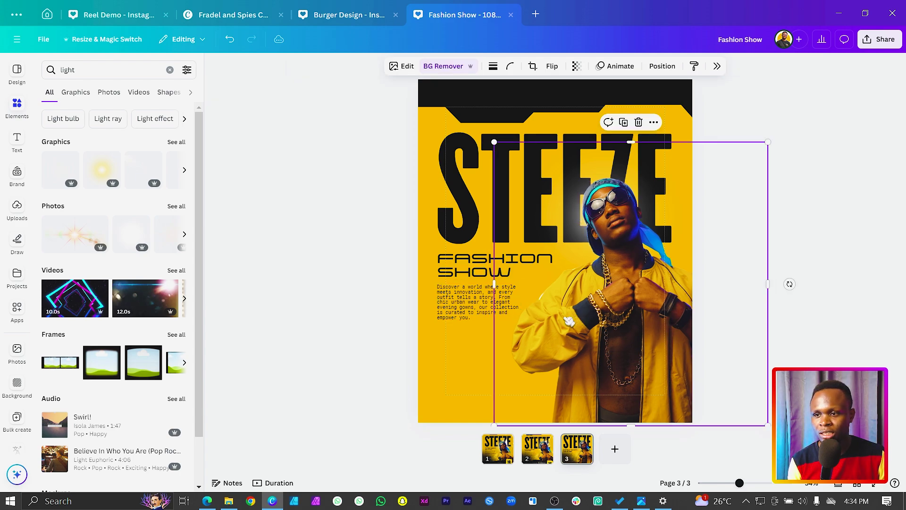
pyautogui.click(522, 317)
pyautogui.moveTo(526, 303); pyautogui.dragTo(523, 325)
pyautogui.click(390, 339)
pyautogui.click(484, 320)
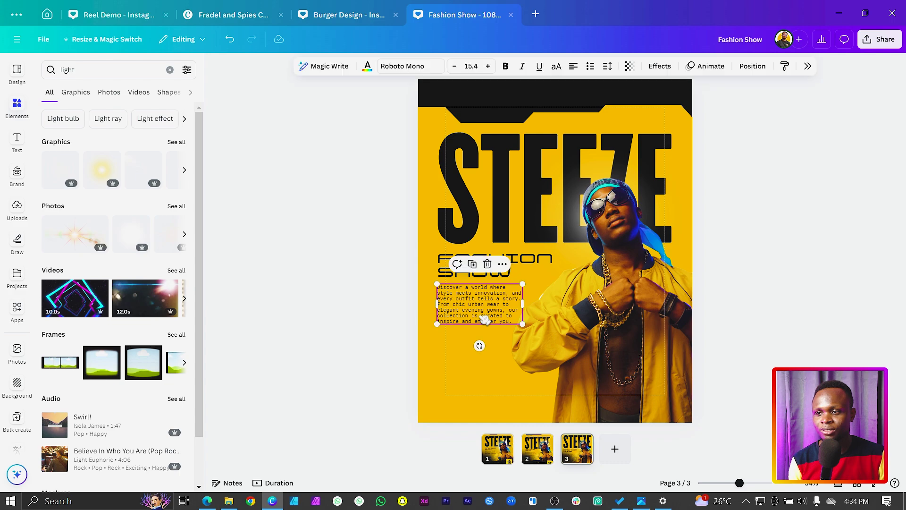
pyautogui.click(312, 315)
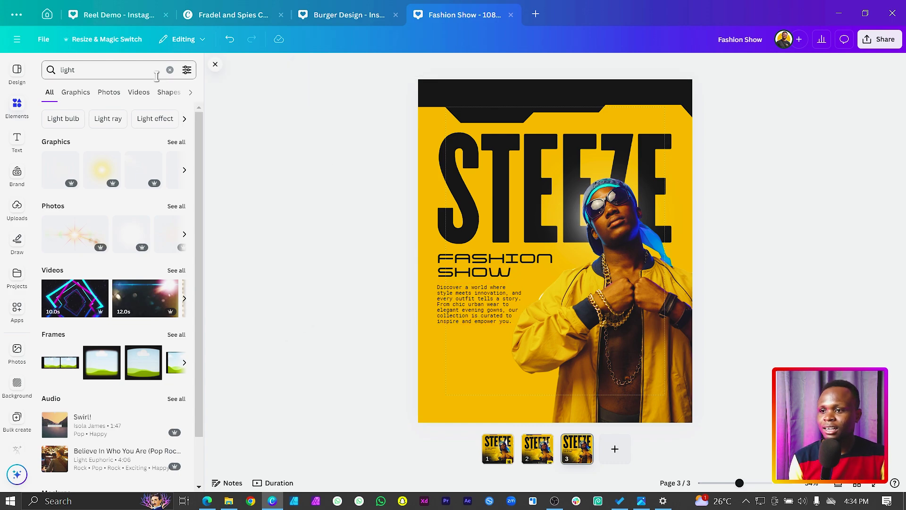
# Search the elements for "parental advisory" and place the black-and-white advisory label small beneath the paragraph, aligned with its left edge.
pyautogui.click(95, 69)
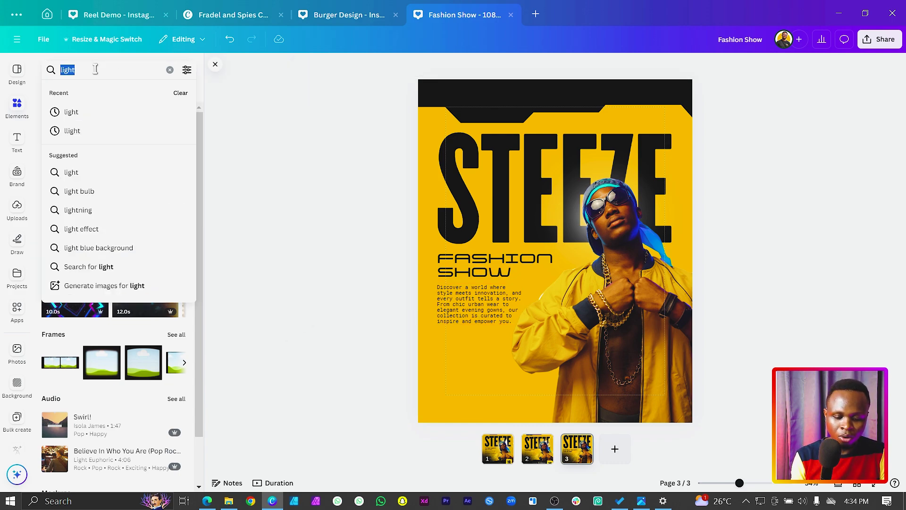
pyautogui.write('par')
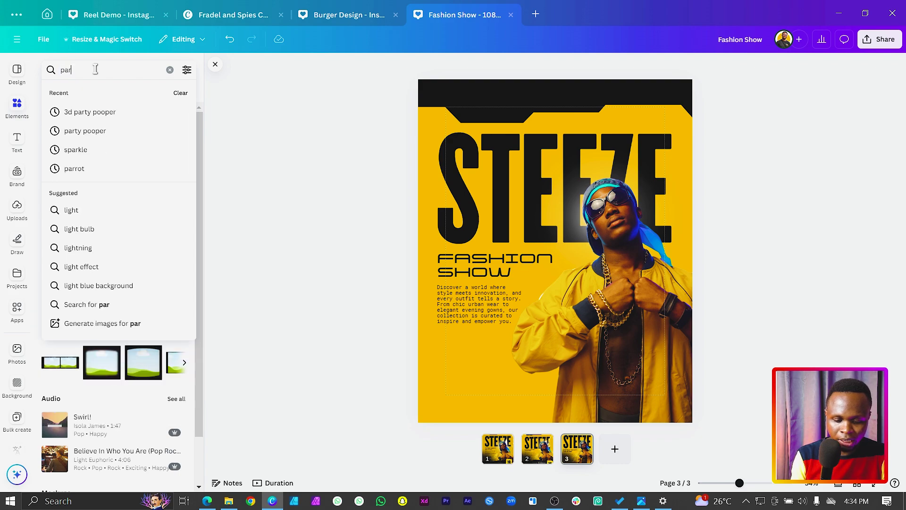
pyautogui.write('ental advi')
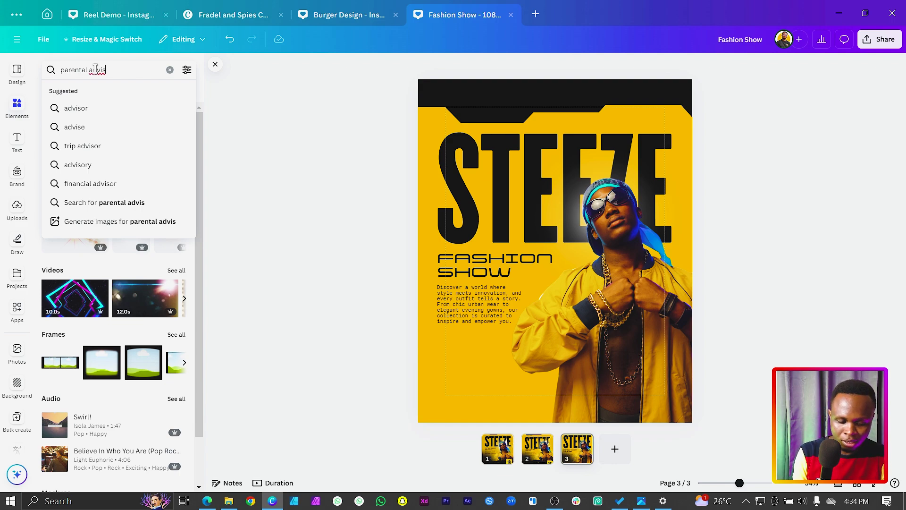
pyautogui.write('s')
pyautogui.click(78, 165)
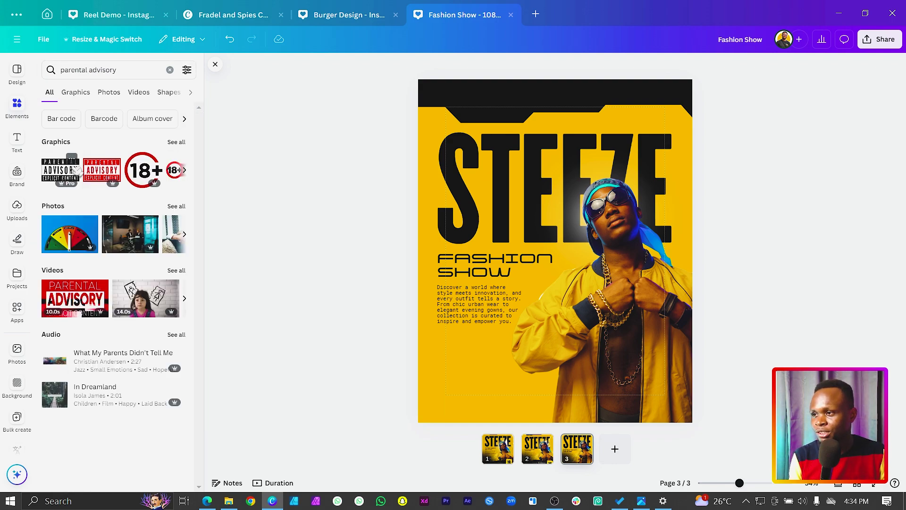
pyautogui.click(70, 169)
pyautogui.moveTo(577, 254); pyautogui.dragTo(477, 347)
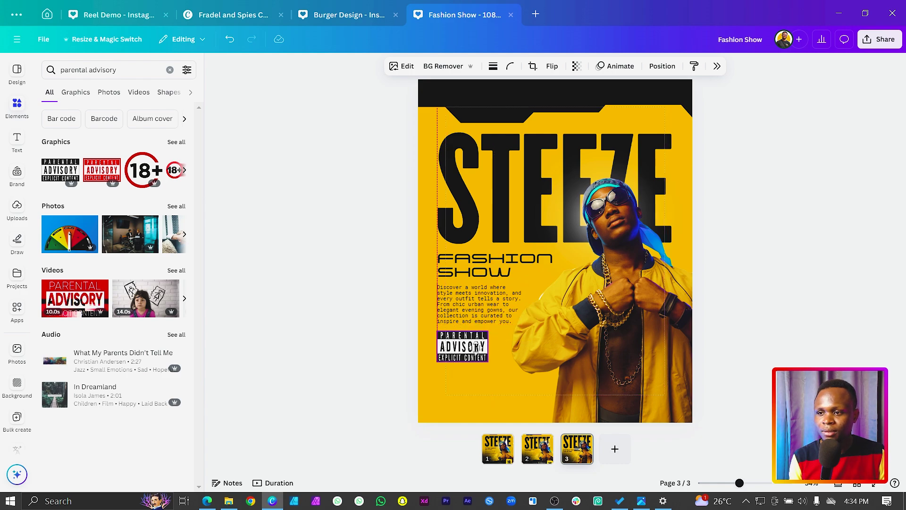
pyautogui.click(369, 360)
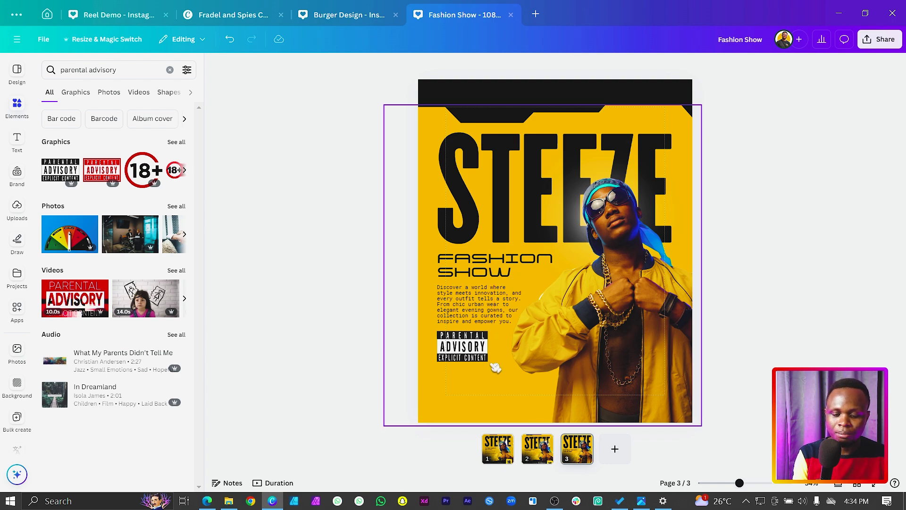
# Add a black rectangle and stretch it across the poster's lower-left corner, just below the advisory label.
pyautogui.press('r')
pyautogui.moveTo(556, 209); pyautogui.dragTo(556, 240)
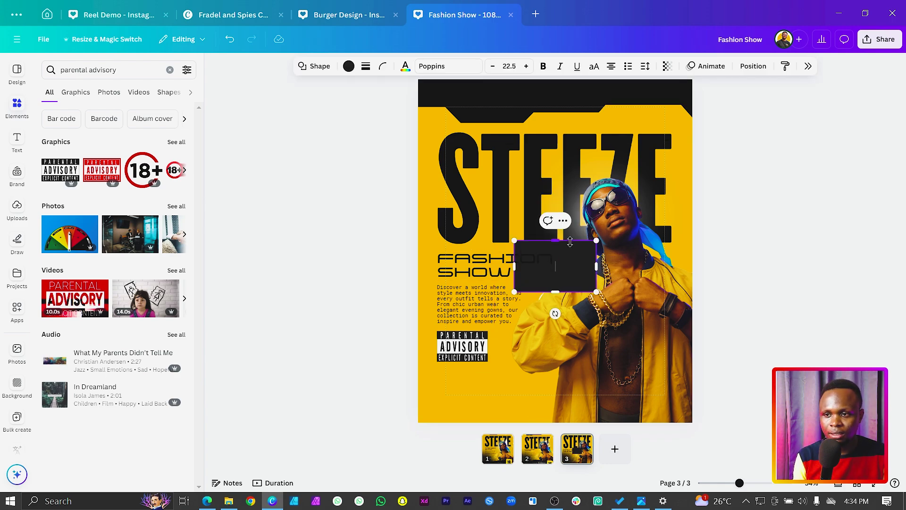
pyautogui.moveTo(588, 282); pyautogui.dragTo(546, 391)
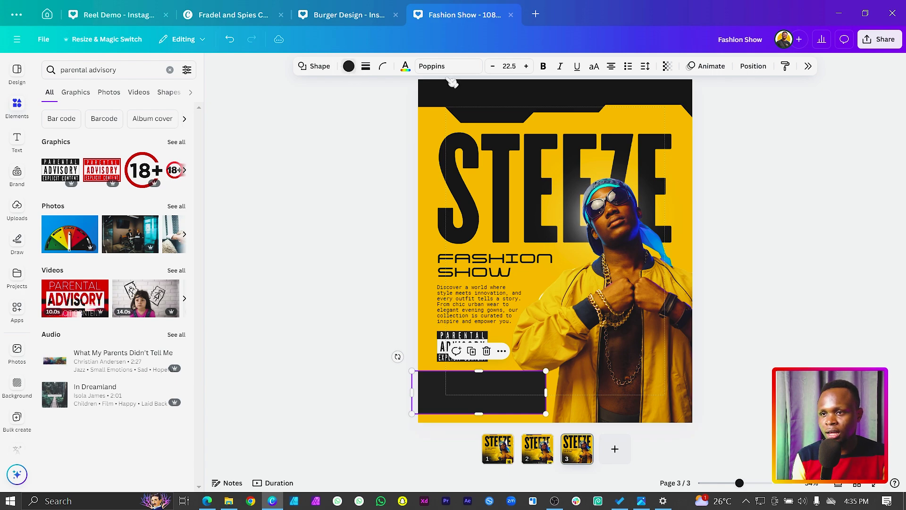
pyautogui.click(349, 66)
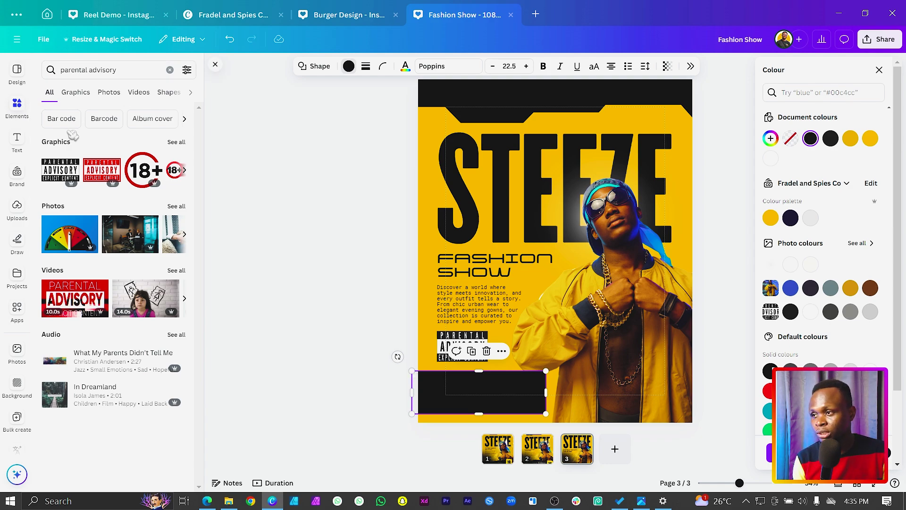
# Add trapezoid shapes from the shapes library along the black rectangle's upper and lower edges to give it a stepped outline.
pyautogui.click(169, 70)
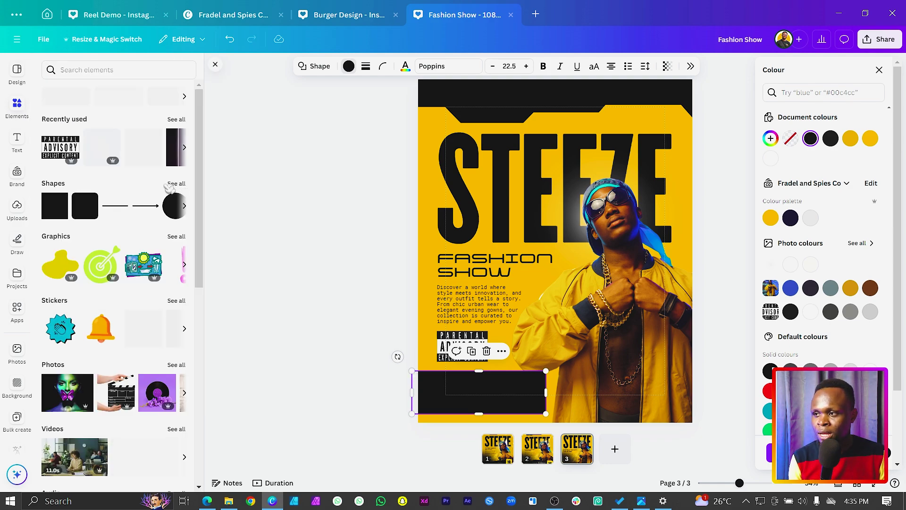
pyautogui.click(177, 185)
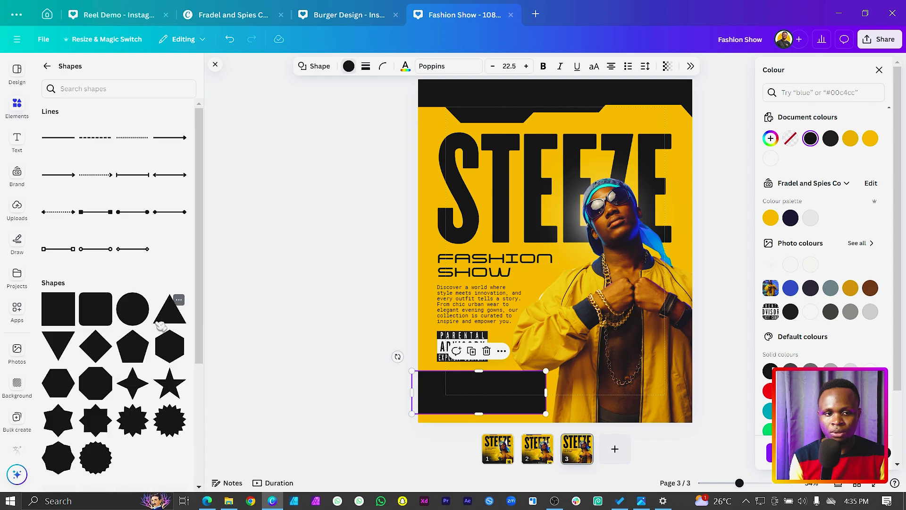
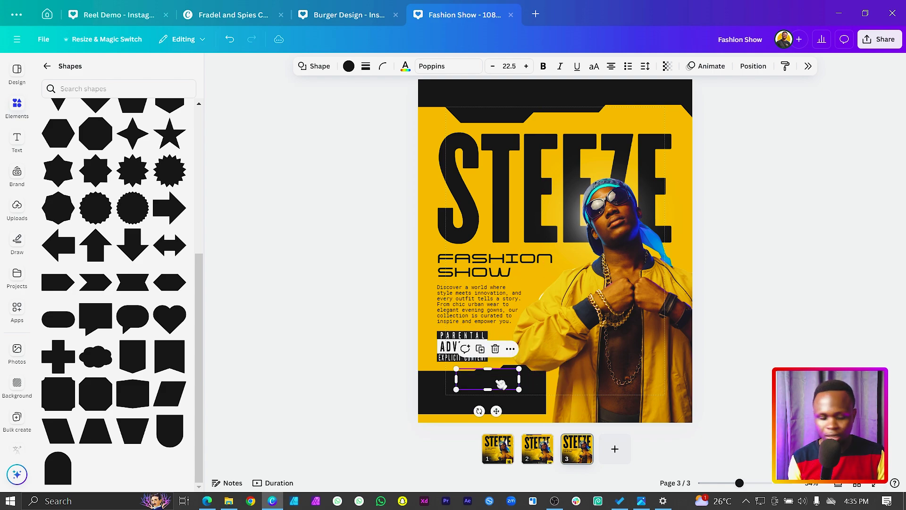
pyautogui.click(501, 384)
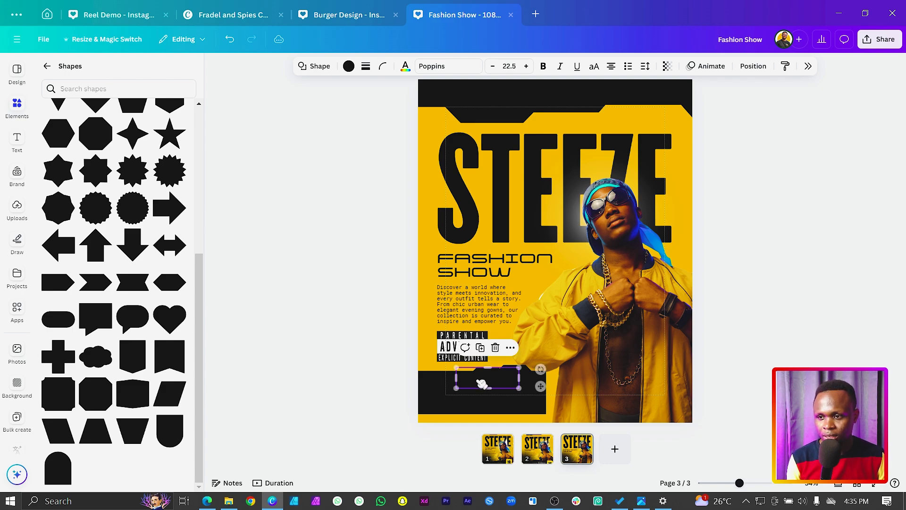
pyautogui.moveTo(501, 384); pyautogui.dragTo(498, 409)
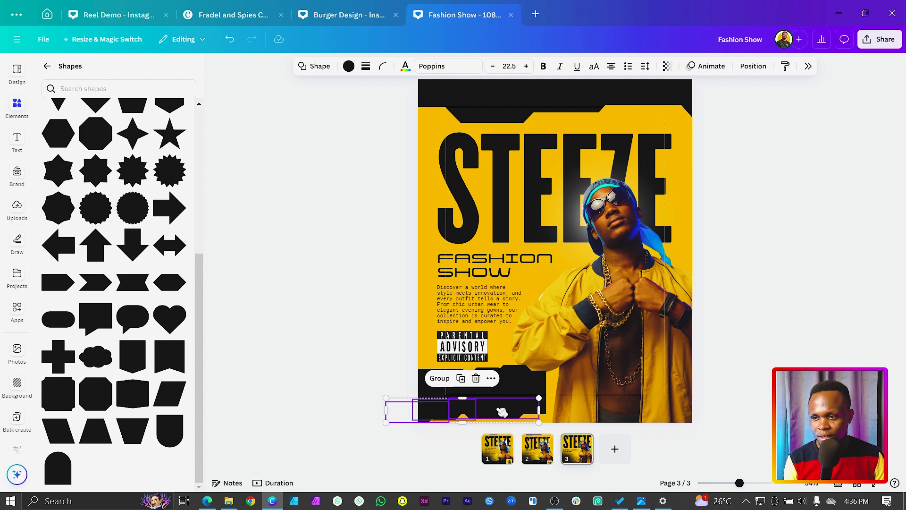
# Group the lower-left rectangle with all its trapezoids, leaving the model photo and the yellow background group out of the selection.
pyautogui.moveTo(371, 375); pyautogui.dragTo(491, 407)
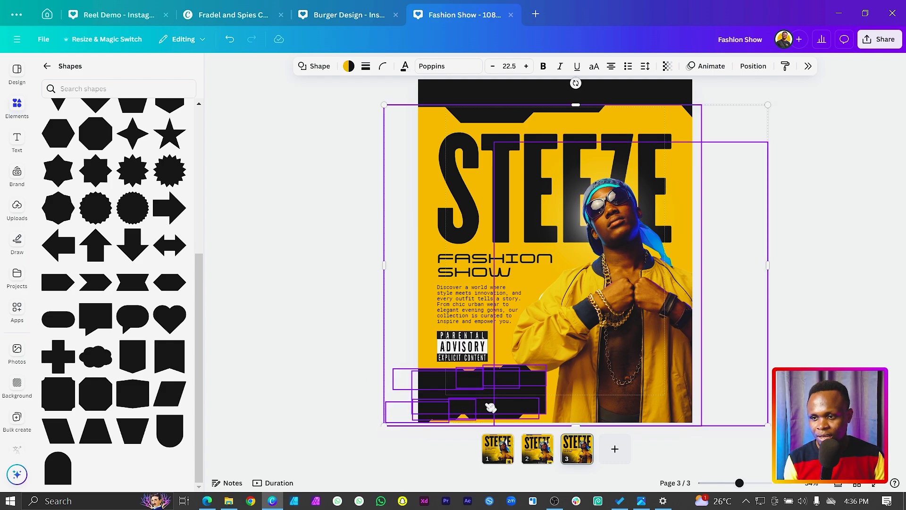
pyautogui.keyDown('shift'); pyautogui.click(613, 249); pyautogui.keyUp('shift')
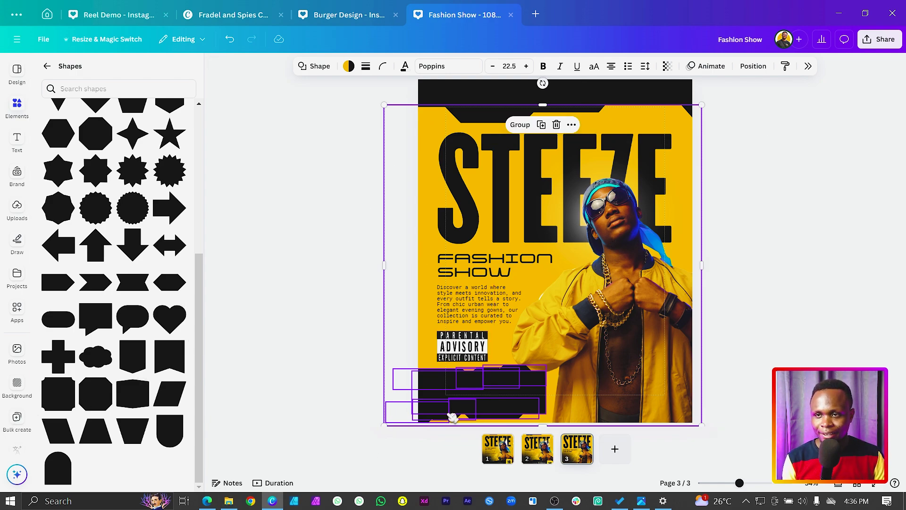
pyautogui.rightClick(433, 226)
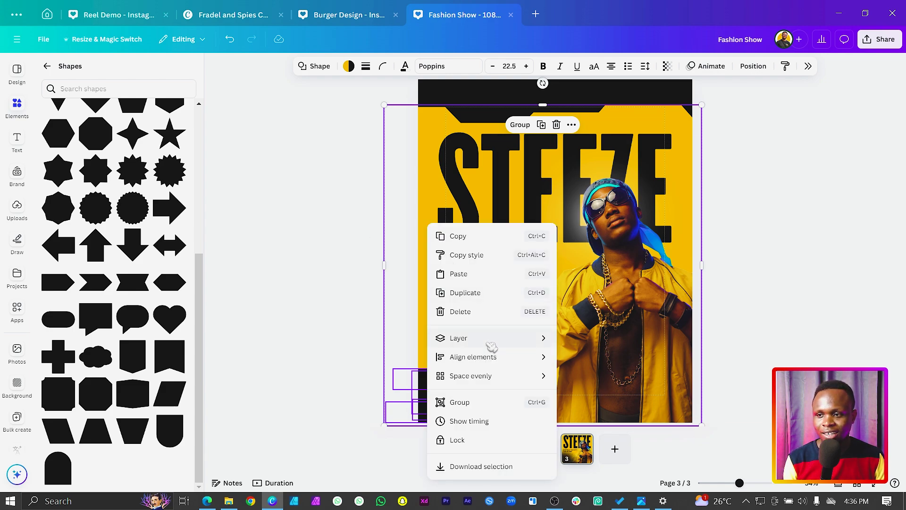
pyautogui.moveTo(492, 347)
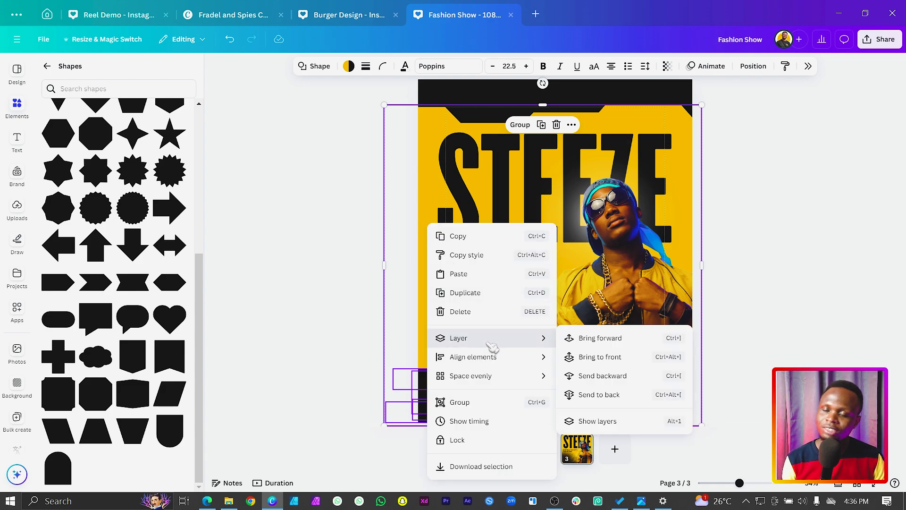
pyautogui.click(624, 421)
pyautogui.scroll(-3, 827, 283)
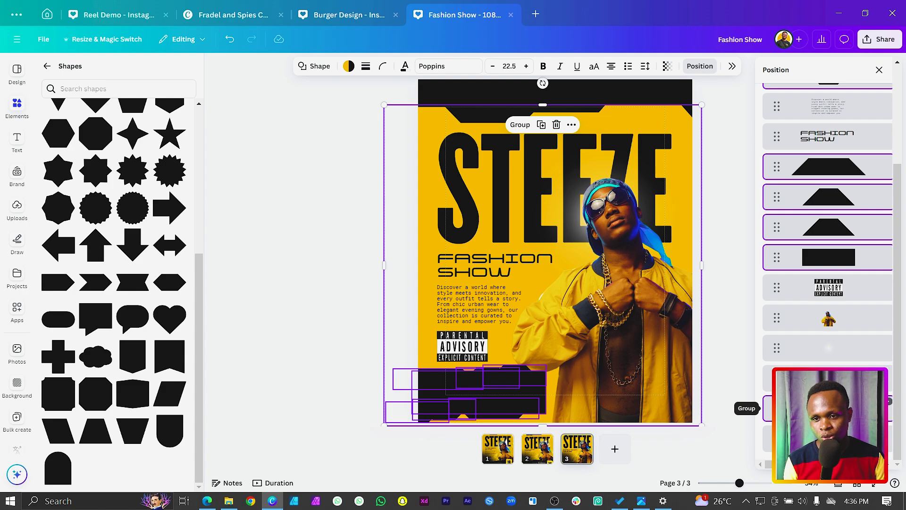
pyautogui.click(769, 408)
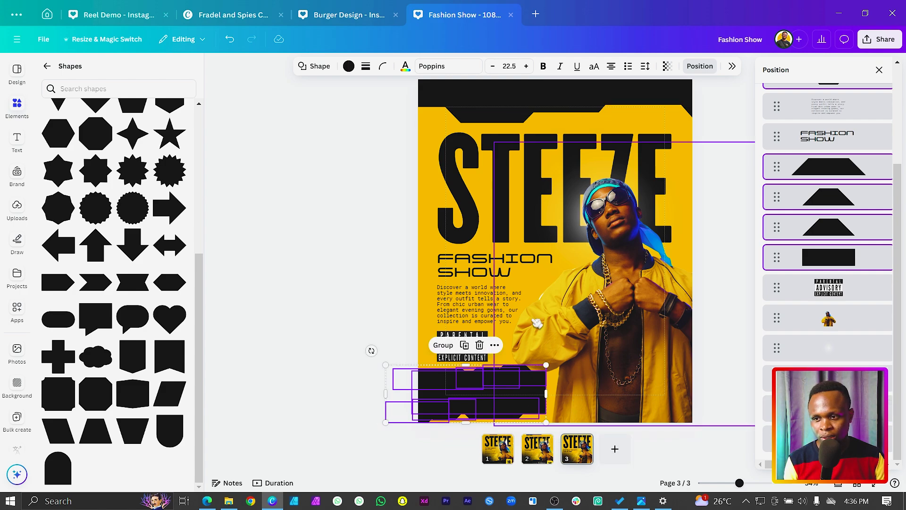
pyautogui.click(444, 347)
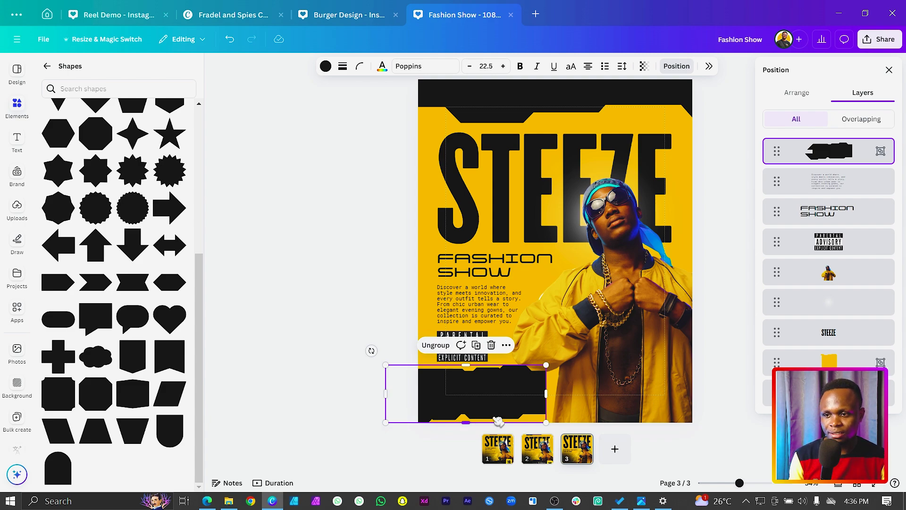
# Widen the grouped black stepped shape on both sides so it reaches over the model's jacket, and make it slightly flatter.
pyautogui.moveTo(546, 393); pyautogui.dragTo(564, 397)
pyautogui.moveTo(386, 424); pyautogui.dragTo(371, 390)
pyautogui.click(390, 390)
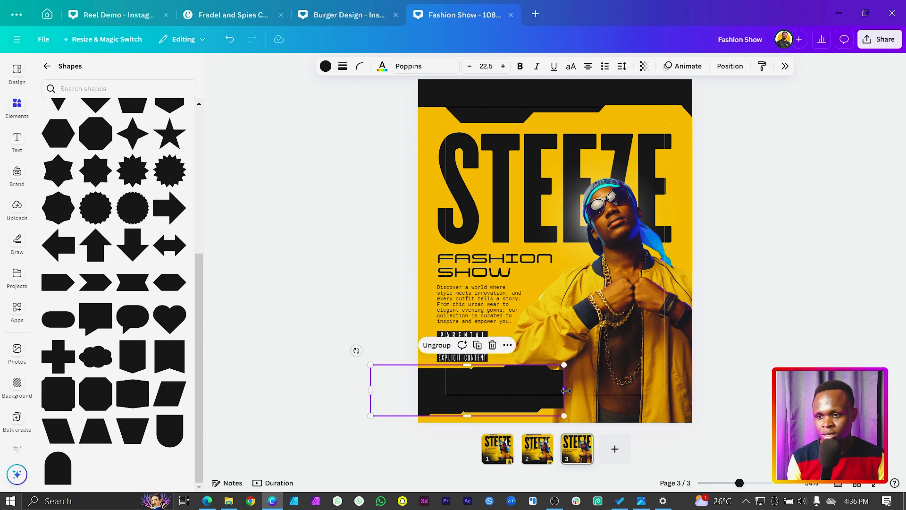
pyautogui.moveTo(567, 391); pyautogui.dragTo(569, 390)
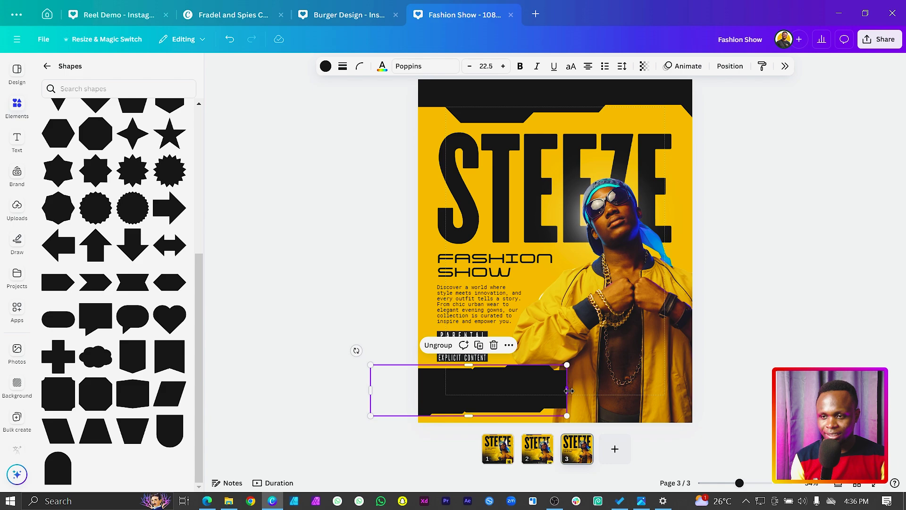
# Duplicate the STEEZE heading, colour the copy yellow and shrink it to size 119 on the black shape below the advisory label.
pyautogui.click(379, 224)
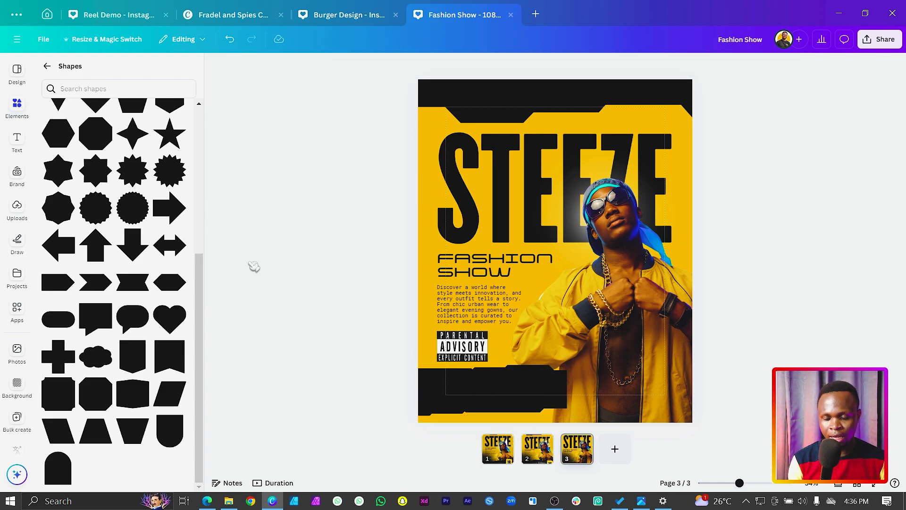
pyautogui.click(468, 191)
pyautogui.hotkey('ctrl', 'd')
pyautogui.moveTo(469, 191); pyautogui.dragTo(468, 371)
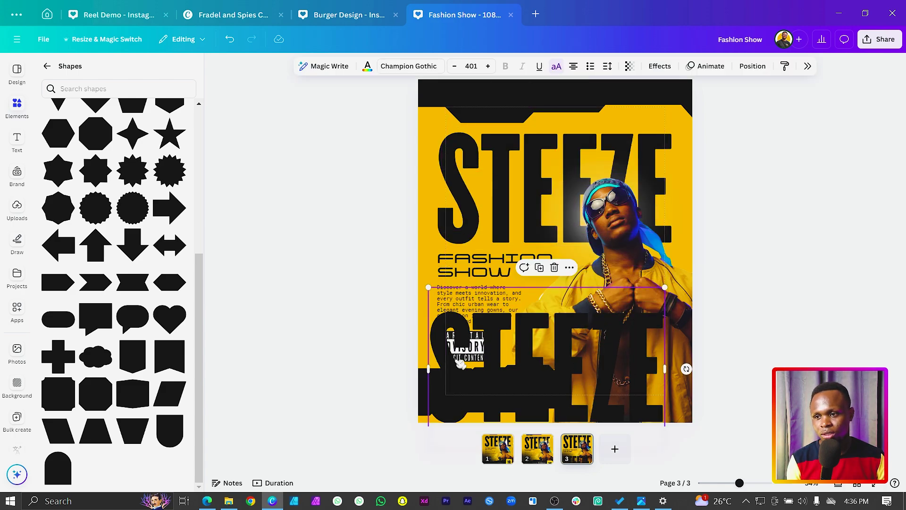
pyautogui.click(367, 66)
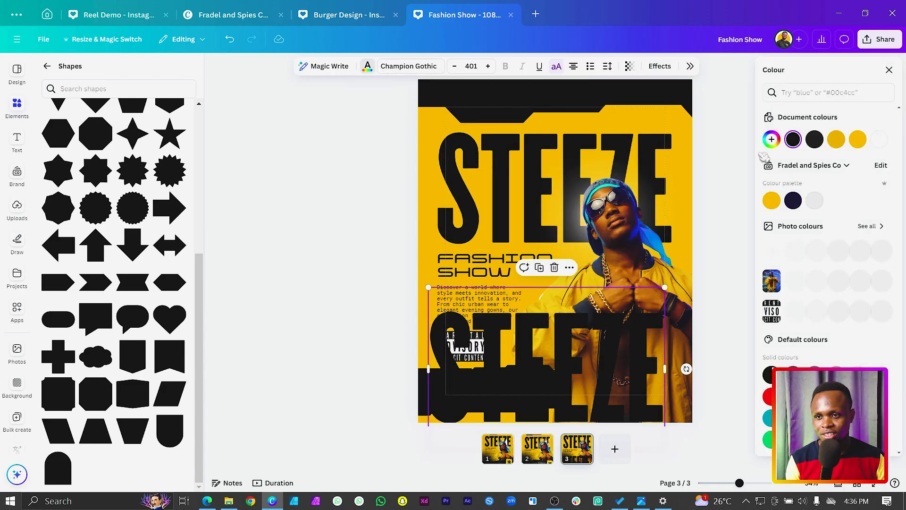
pyautogui.click(850, 139)
pyautogui.moveTo(664, 286); pyautogui.dragTo(481, 377)
pyautogui.click(475, 415)
# Change the small yellow heading's text to DATES and reduce it to size 48.1 near the black shape's left end.
pyautogui.doubleClick(475, 387)
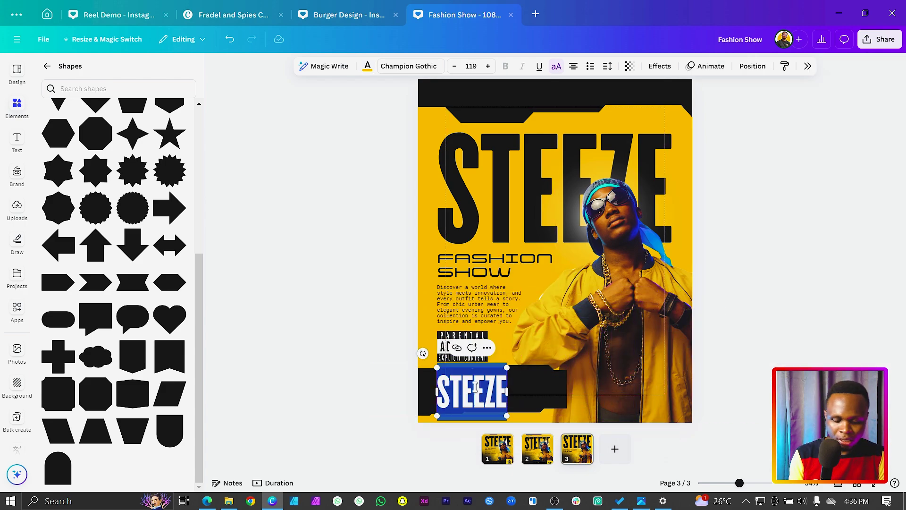
pyautogui.write('DATES')
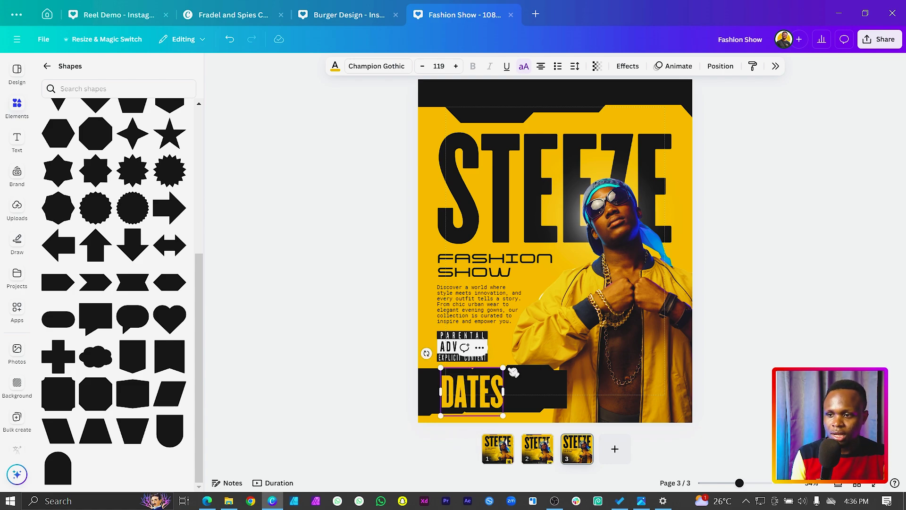
pyautogui.moveTo(503, 368); pyautogui.dragTo(482, 383)
pyautogui.moveTo(488, 428); pyautogui.dragTo(469, 421)
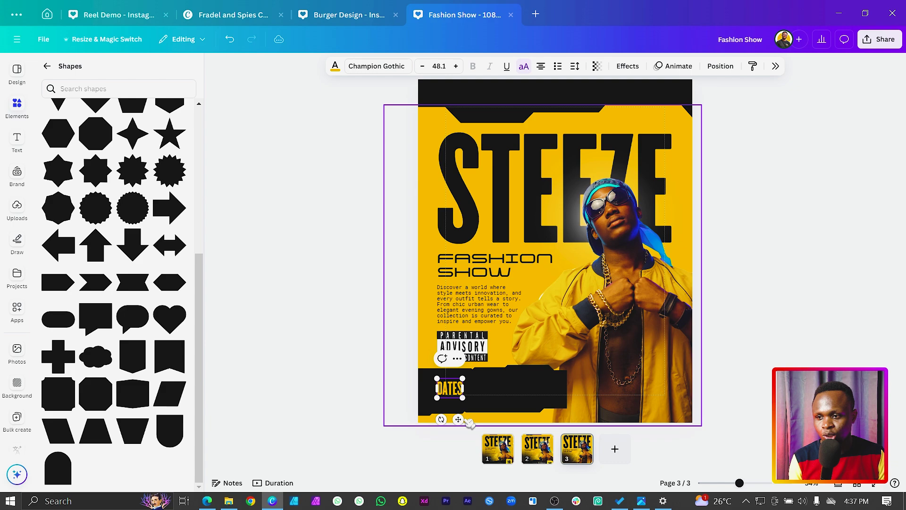
pyautogui.click(375, 396)
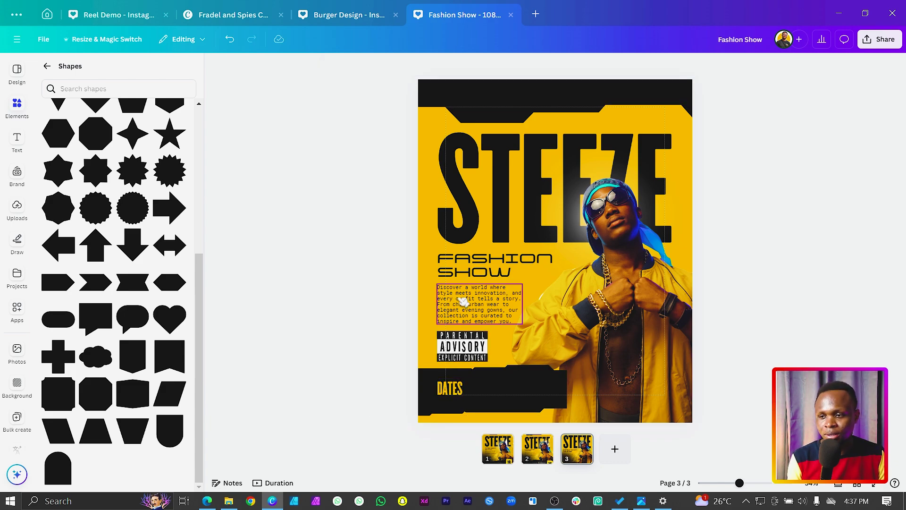
# Duplicate the description paragraph, place the copy beside DATES over the black shape and colour it white.
pyautogui.click(468, 316)
pyautogui.moveTo(469, 316); pyautogui.dragTo(500, 408)
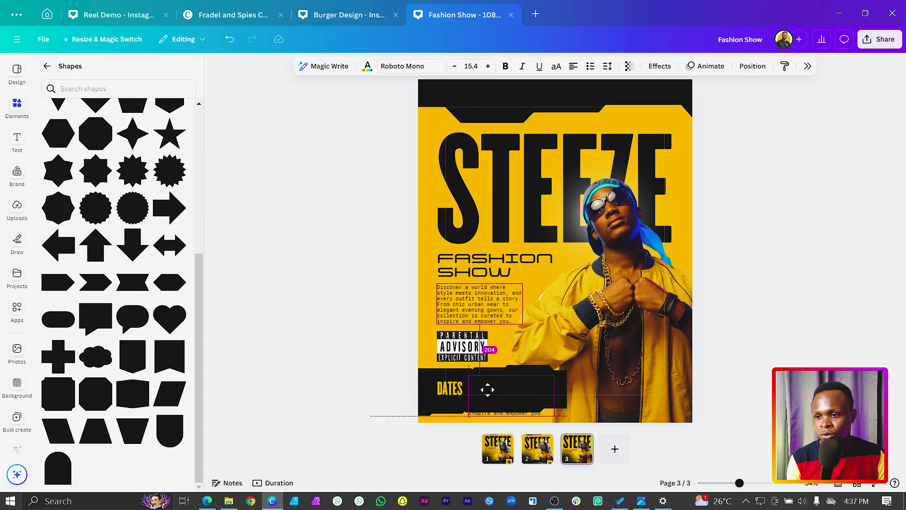
pyautogui.click(367, 66)
pyautogui.click(880, 139)
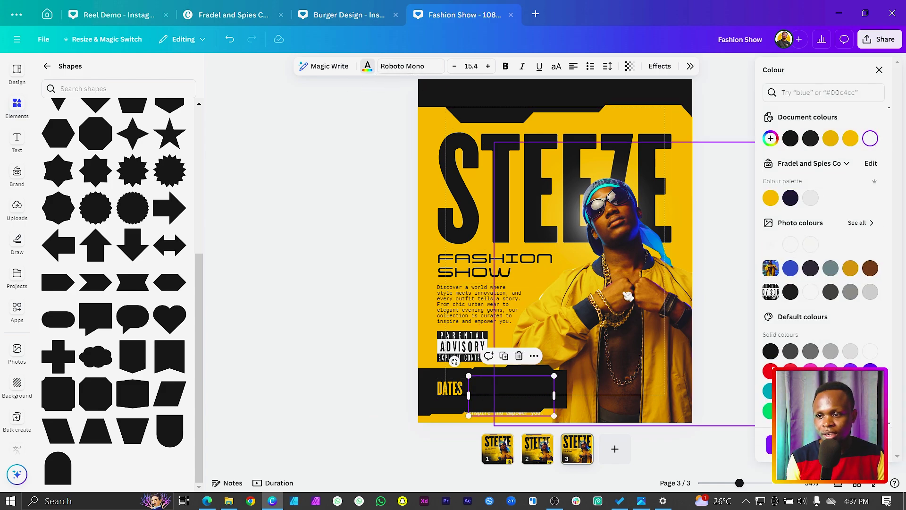
# Move the white paragraph copy above the black stepped shape group in the layer order.
pyautogui.rightClick(490, 396)
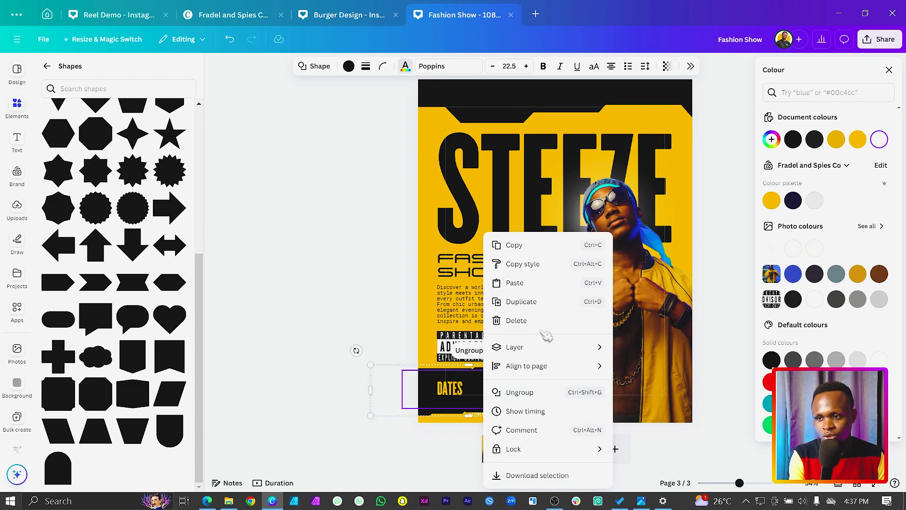
pyautogui.click(665, 429)
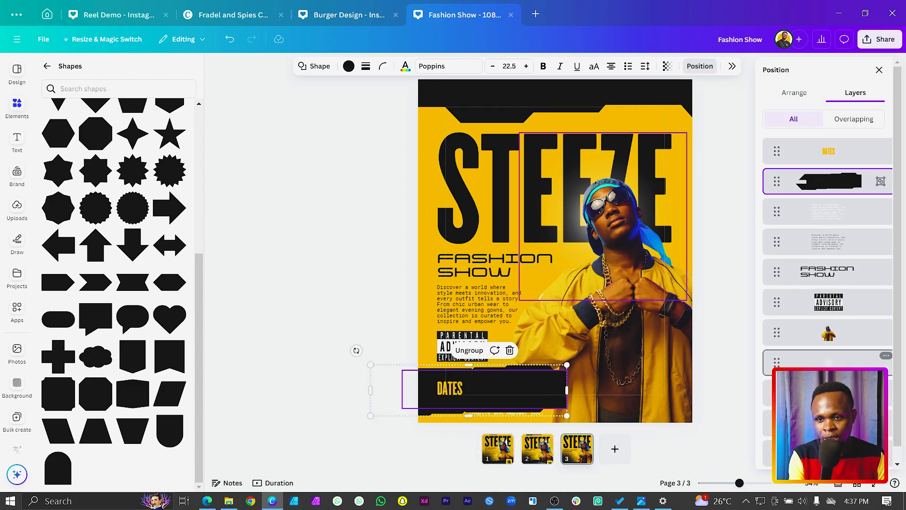
pyautogui.moveTo(823, 212); pyautogui.dragTo(822, 179)
# Replace the white paragraph with "27th Noc 2025", set it at size 19.4 and narrow its box to fit the line.
pyautogui.doubleClick(504, 395)
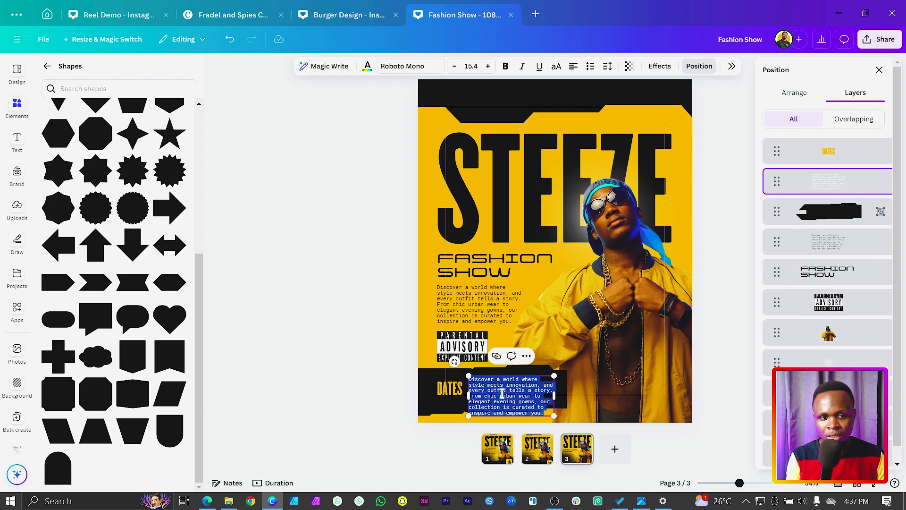
pyautogui.write('27th Noc 2025')
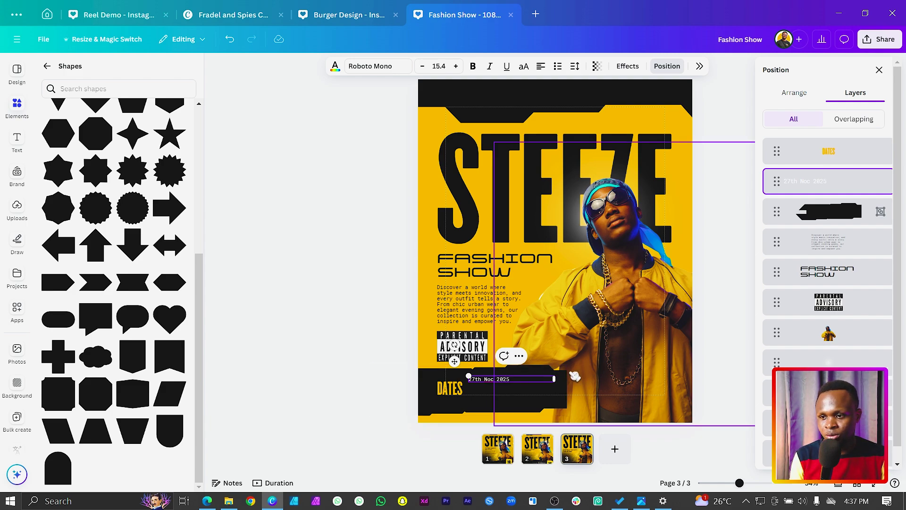
pyautogui.moveTo(556, 377); pyautogui.dragTo(523, 377)
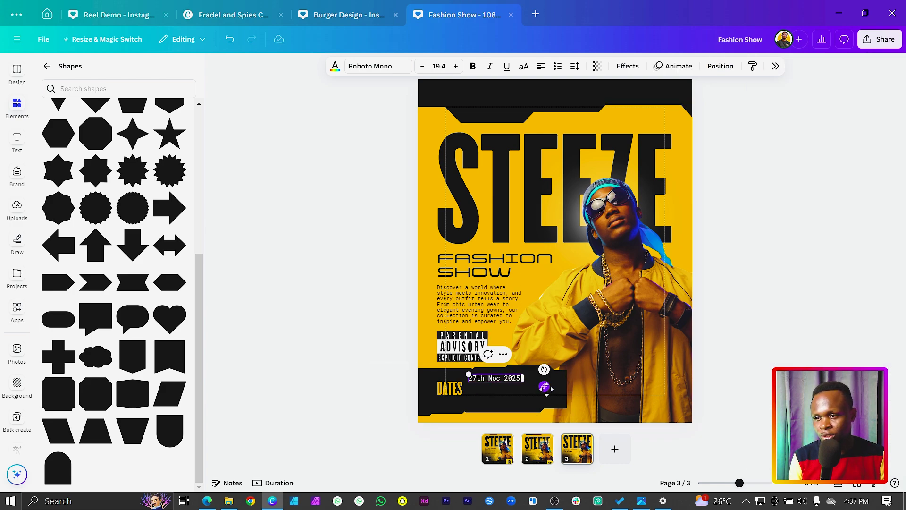
# Duplicate the date line just below itself, replace the copy with the venue's street address and widen its box to one line.
pyautogui.moveTo(545, 386); pyautogui.dragTo(542, 397)
pyautogui.doubleClick(505, 387)
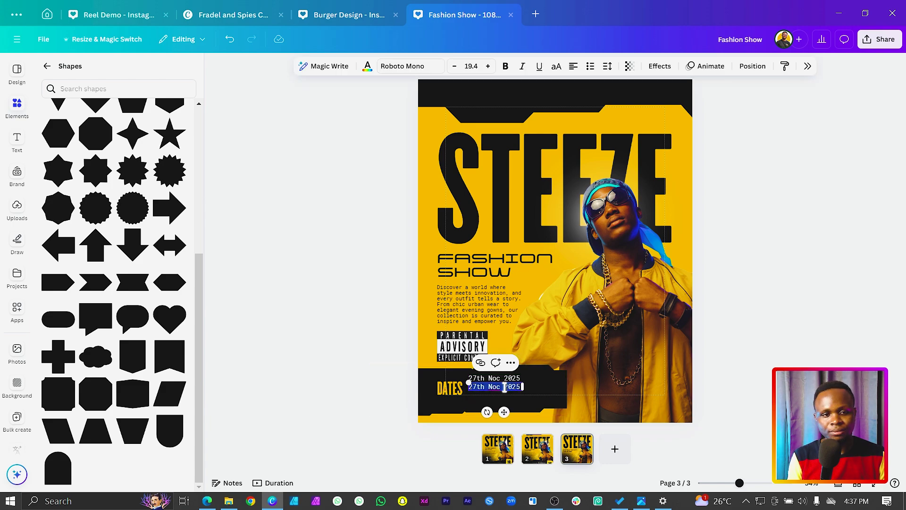
pyautogui.write('23 Anywher')
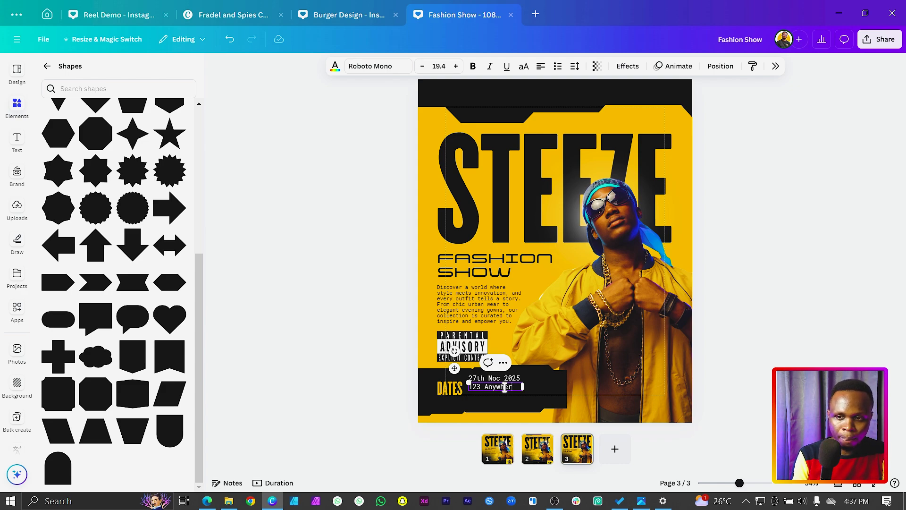
pyautogui.write('23 Anywhere Street')
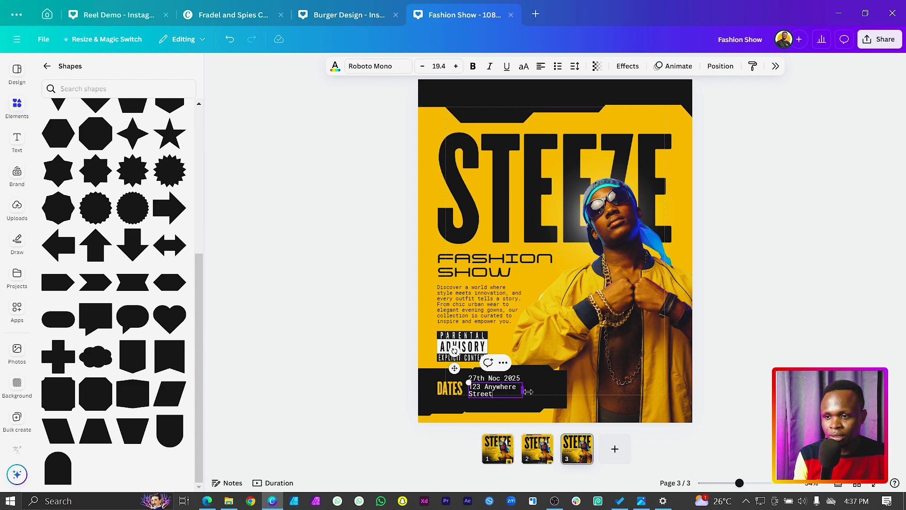
pyautogui.moveTo(528, 391); pyautogui.dragTo(549, 392)
pyautogui.click(277, 346)
# Duplicate the date and address lines together and place the second pair directly below the first.
pyautogui.click(498, 380)
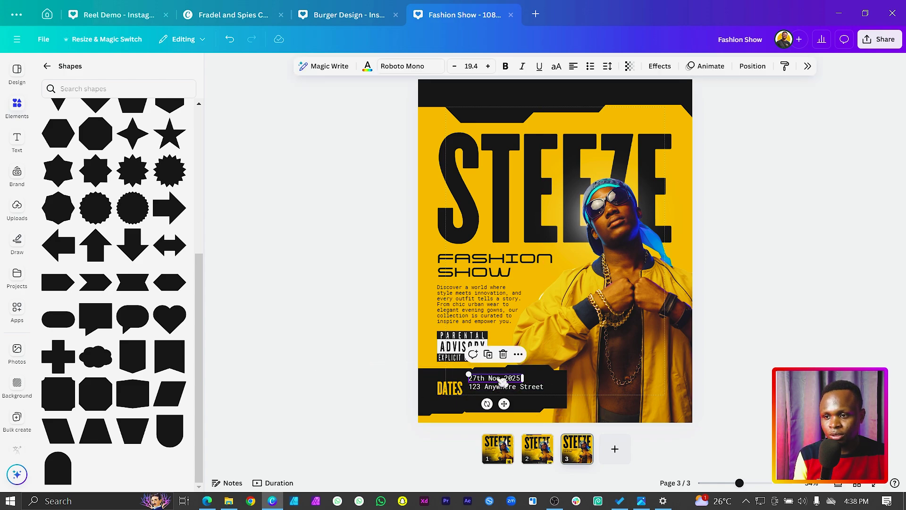
pyautogui.keyDown('shift'); pyautogui.click(506, 391); pyautogui.keyUp('shift')
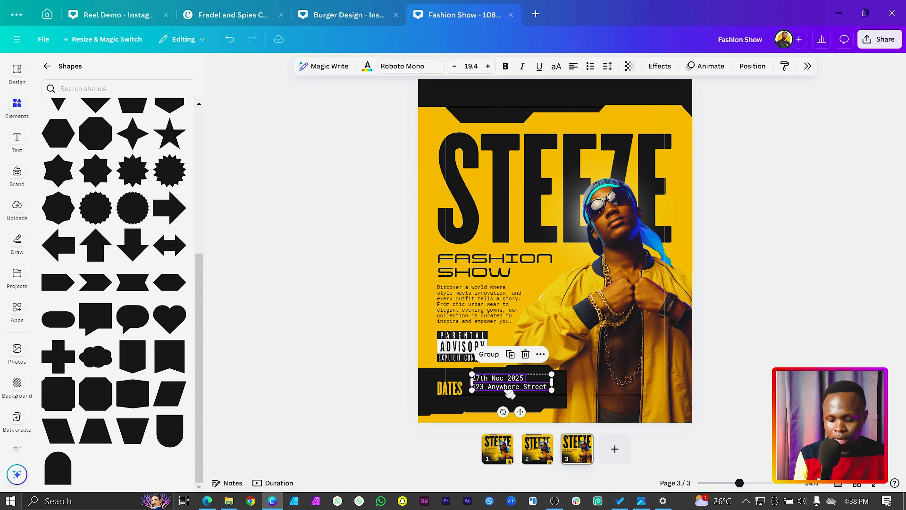
pyautogui.hotkey('ctrl', 'd')
pyautogui.moveTo(505, 392); pyautogui.dragTo(504, 409)
# Enlarge the black stepped shape to hold both date and address pairs, and shift it slightly right and up.
pyautogui.moveTo(368, 362); pyautogui.dragTo(585, 420)
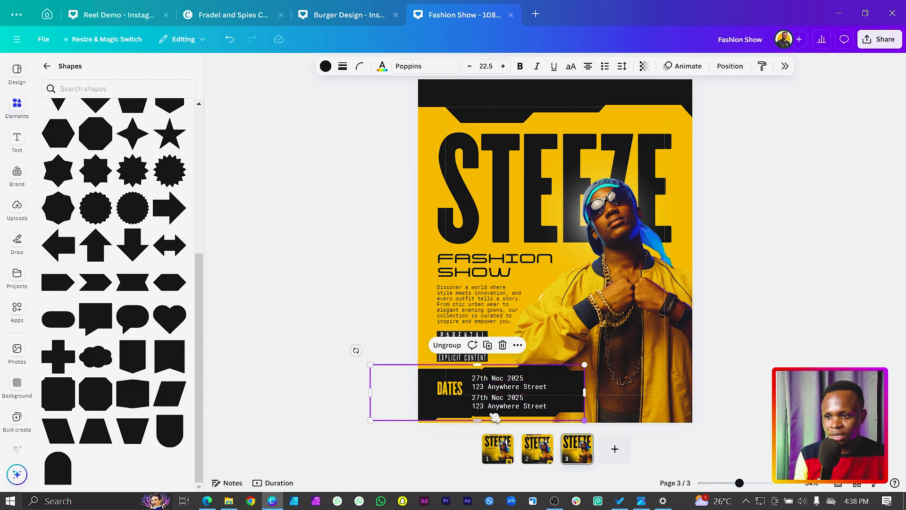
pyautogui.moveTo(429, 404); pyautogui.dragTo(441, 402)
pyautogui.click(342, 407)
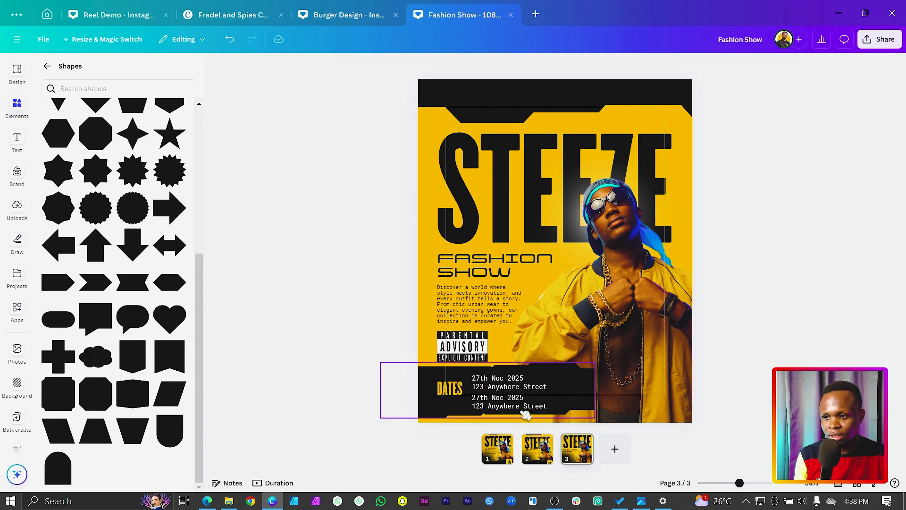
# Move all four date and address lines slightly up so they sit vertically centred beside DATES.
pyautogui.click(505, 387)
pyautogui.keyDown('shift'); pyautogui.click(502, 407); pyautogui.keyUp('shift')
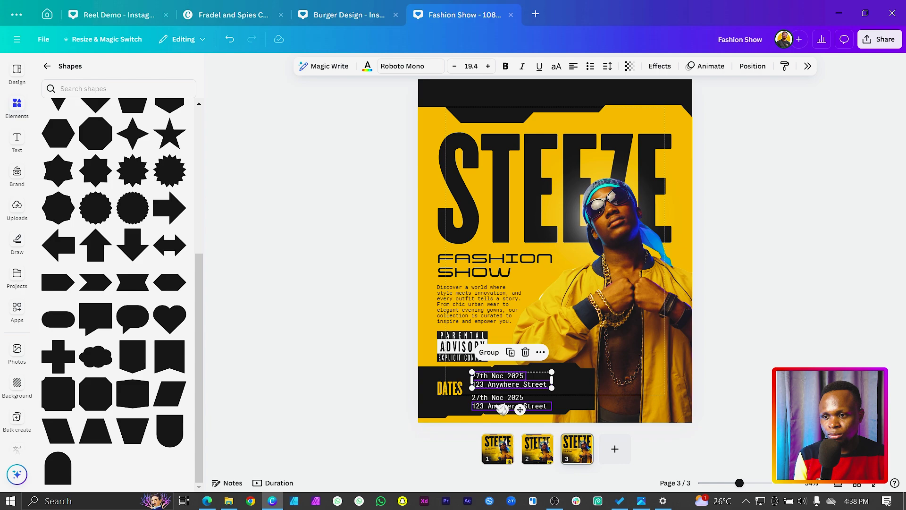
pyautogui.keyDown('shift'); pyautogui.click(489, 400); pyautogui.keyUp('shift')
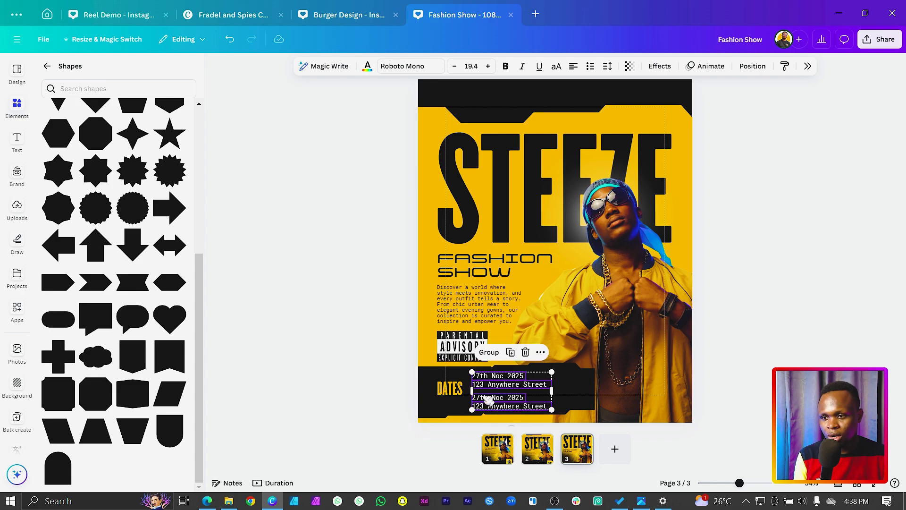
pyautogui.moveTo(488, 400); pyautogui.dragTo(482, 395)
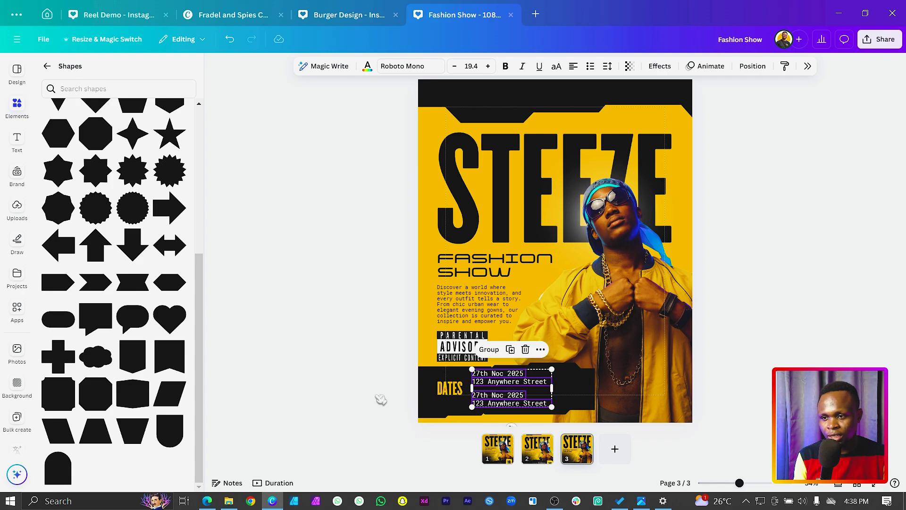
pyautogui.click(306, 356)
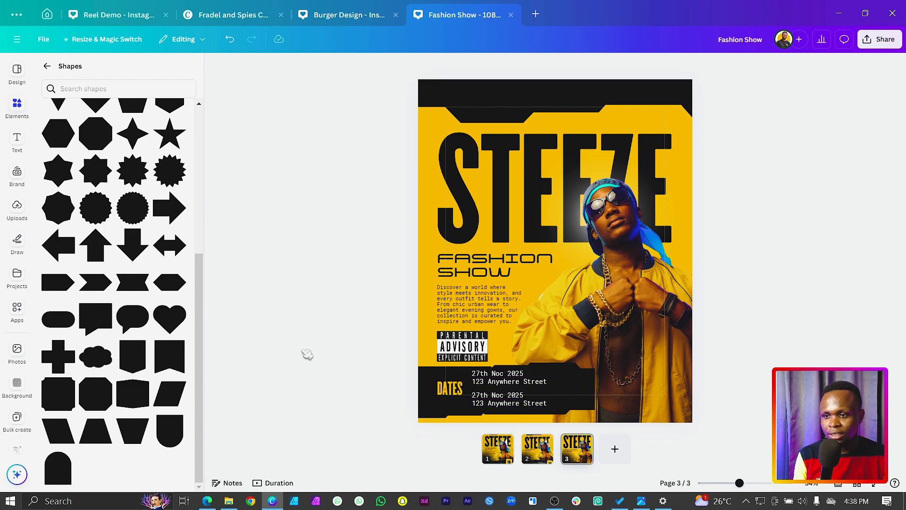
# Colour both "27th Noc 2025" date lines yellow (#ffb800).
pyautogui.click(517, 396)
pyautogui.click(548, 382)
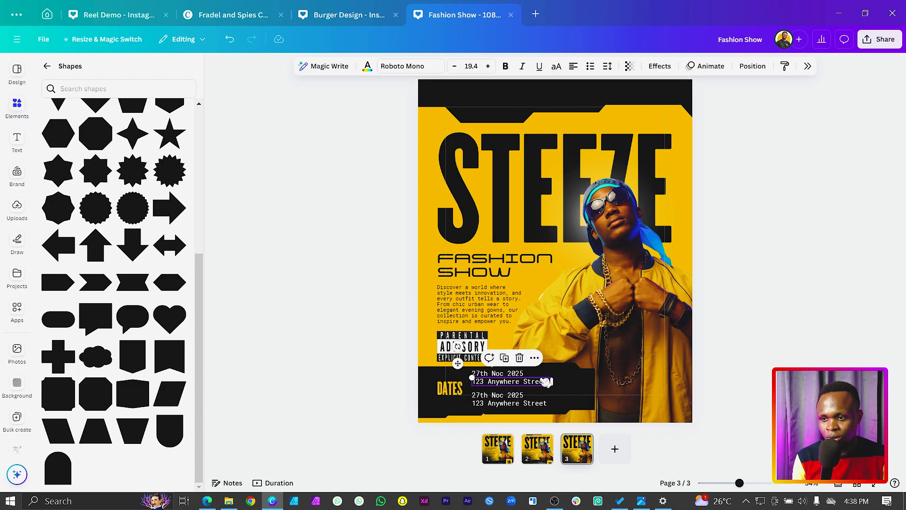
pyautogui.keyDown('shift'); pyautogui.click(491, 398); pyautogui.keyUp('shift')
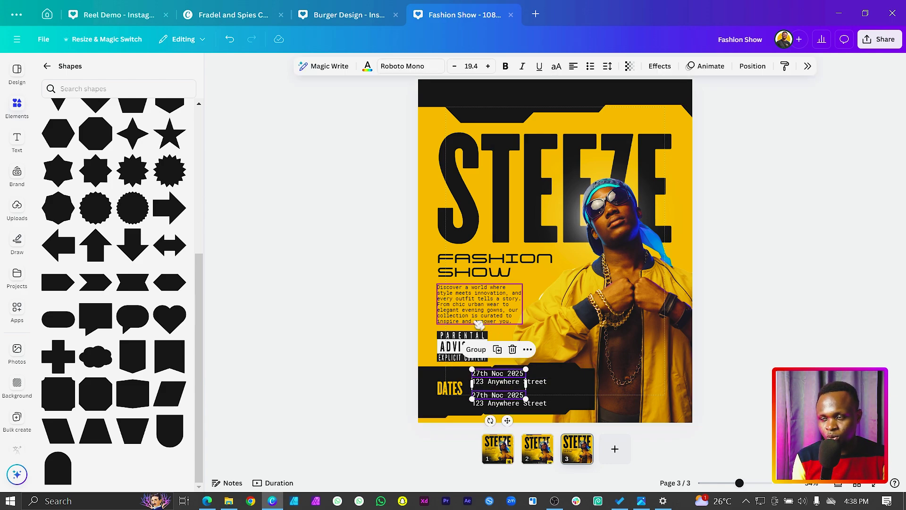
pyautogui.click(367, 67)
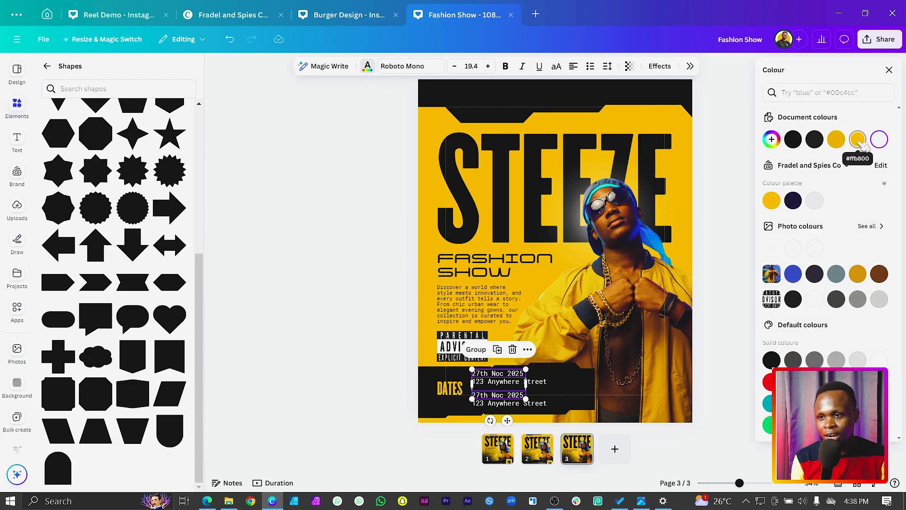
pyautogui.click(859, 139)
pyautogui.click(376, 358)
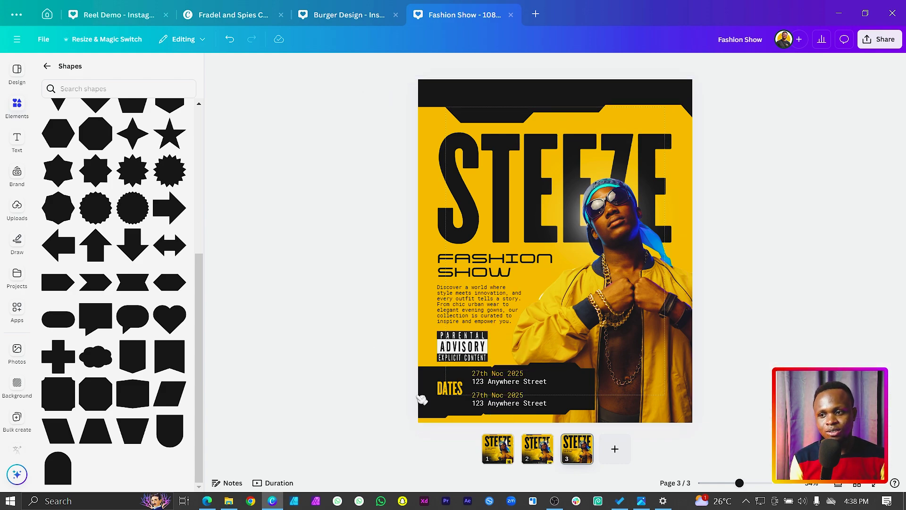
# Shift the black stepped shape left to uncover more of the jacket, and trim the model photo's right side beyond the page.
pyautogui.moveTo(433, 401); pyautogui.dragTo(411, 400)
pyautogui.click(281, 251)
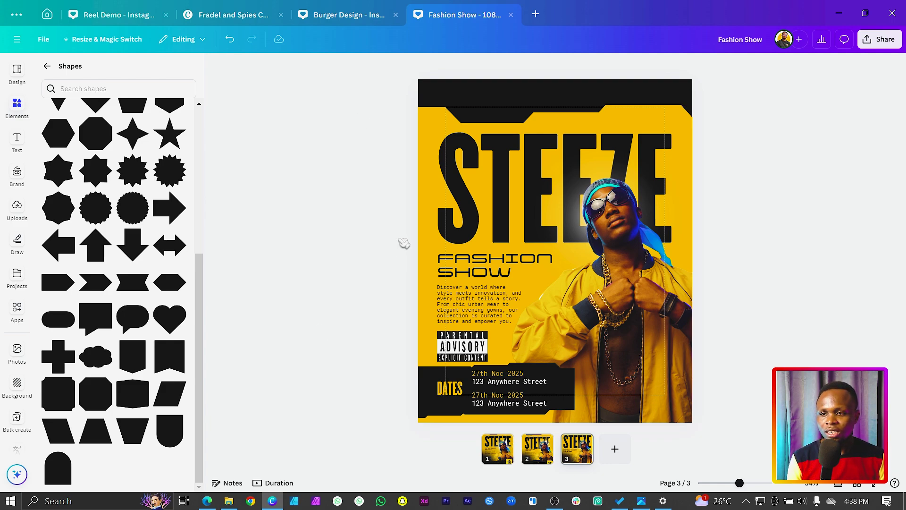
pyautogui.click(670, 274)
pyautogui.moveTo(765, 259); pyautogui.dragTo(723, 265)
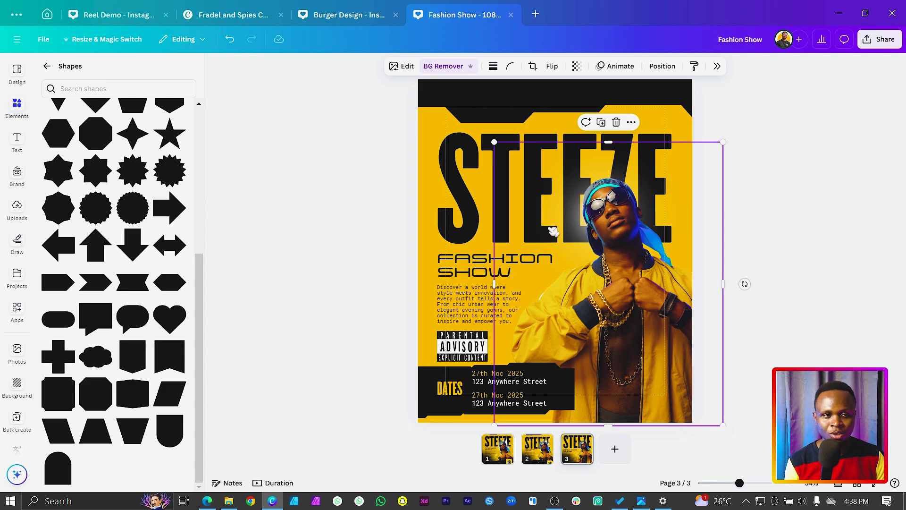
# Adjust the model photo with brightness 14, vibrance 10 and saturation 9.
pyautogui.click(402, 66)
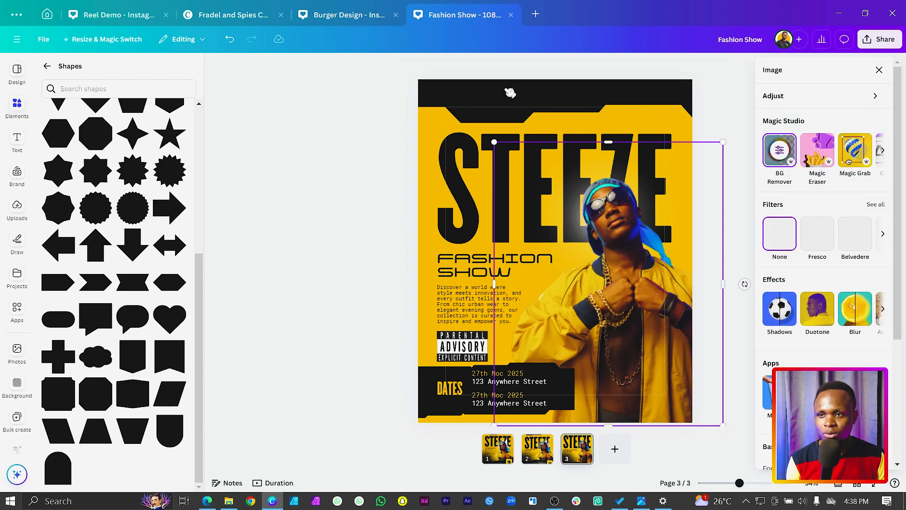
pyautogui.click(825, 101)
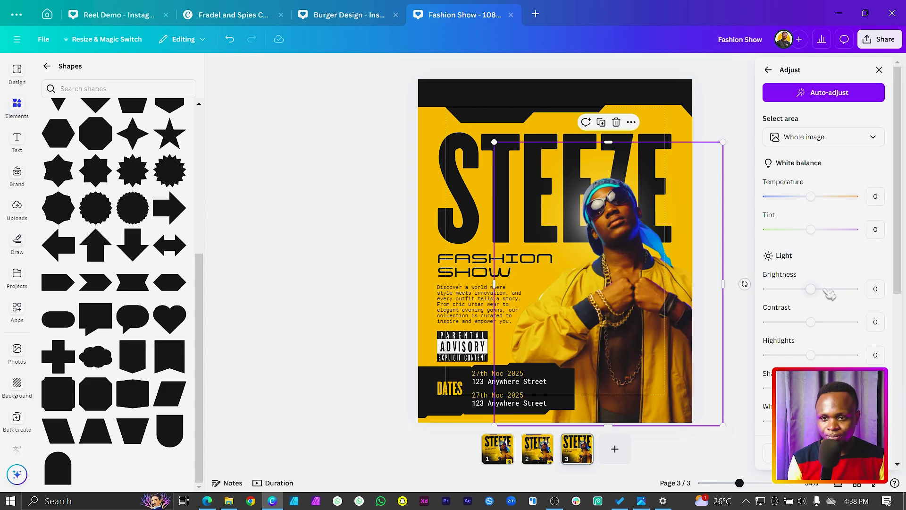
pyautogui.scroll(-3, 822, 264)
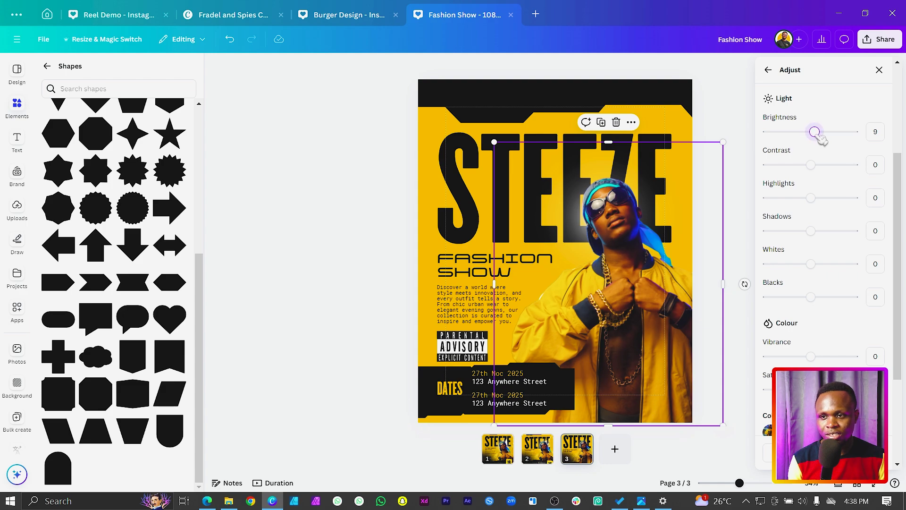
pyautogui.scroll(-3, 815, 236)
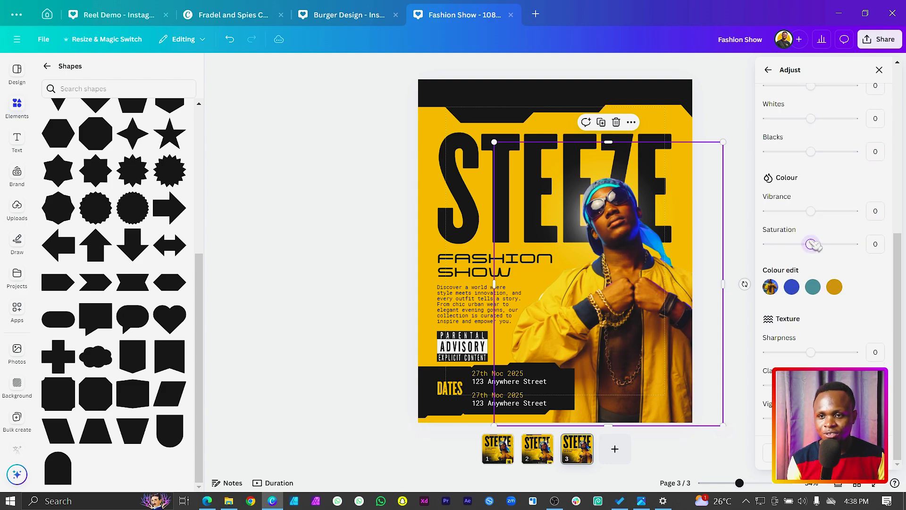
pyautogui.moveTo(818, 246); pyautogui.dragTo(823, 246)
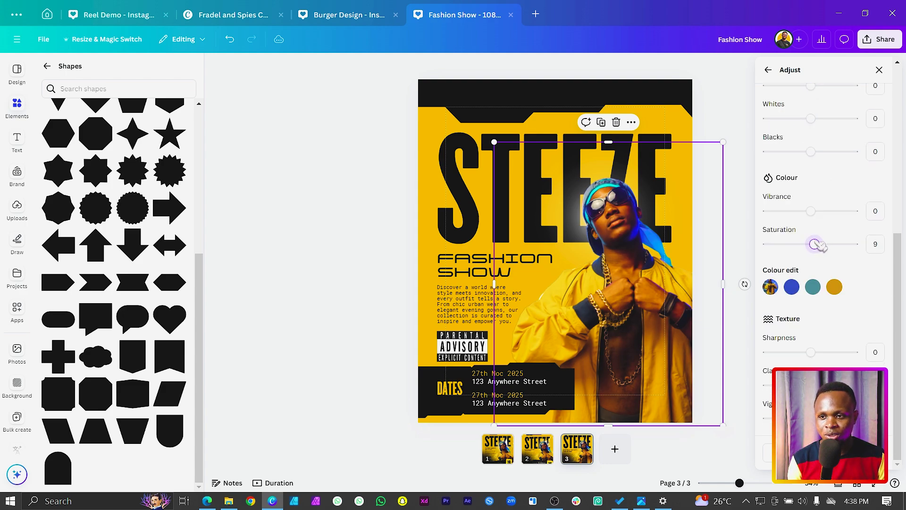
pyautogui.moveTo(811, 211); pyautogui.dragTo(816, 211)
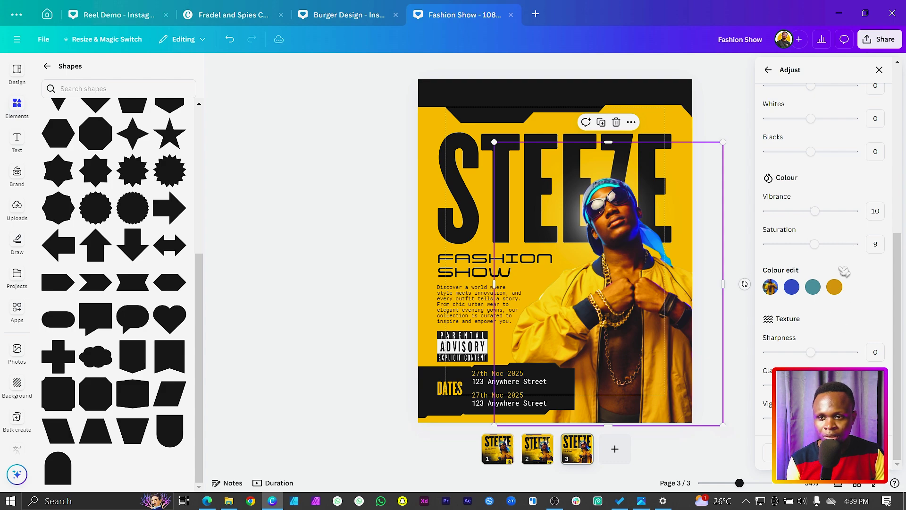
pyautogui.scroll(3, 824, 228)
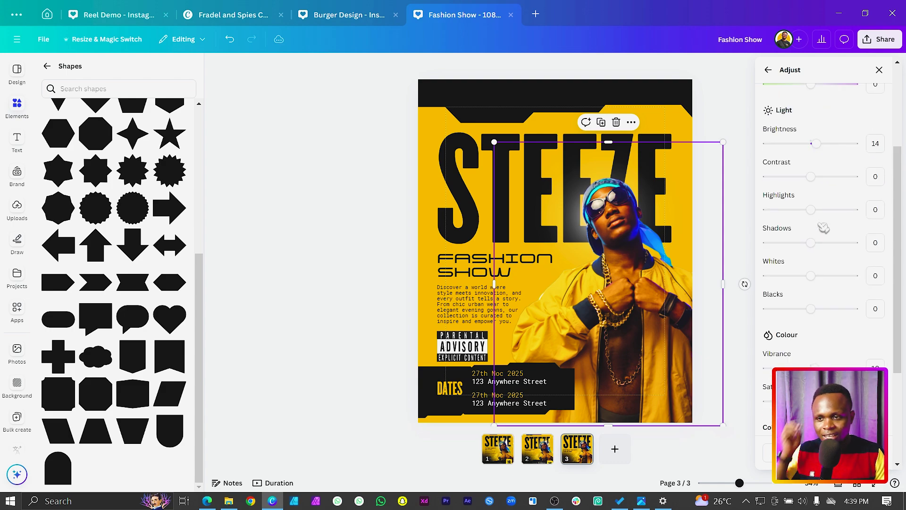
pyautogui.press('Escape')
pyautogui.press('Escape')
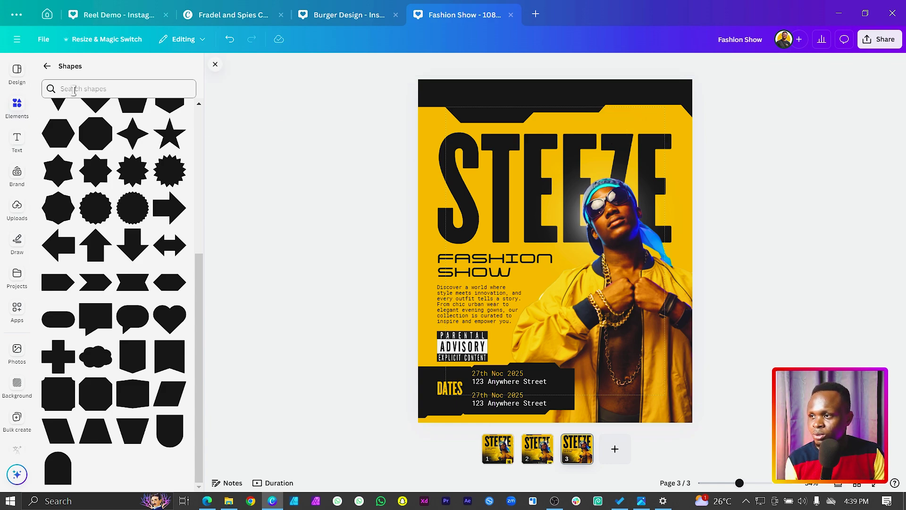
# Search the photo elements for "plastic", add the first wrinkled plastic texture, and enlarge it to cover the whole poster.
pyautogui.click(47, 66)
pyautogui.click(111, 71)
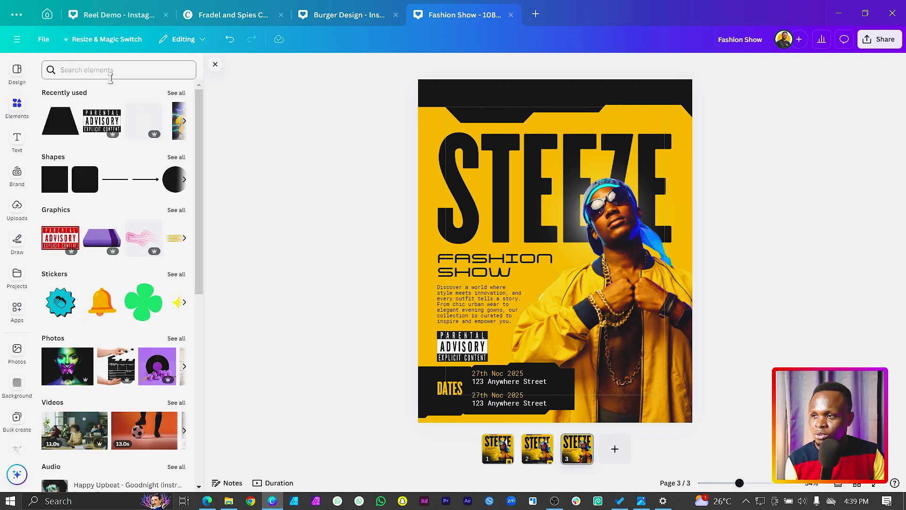
pyautogui.write('plastic')
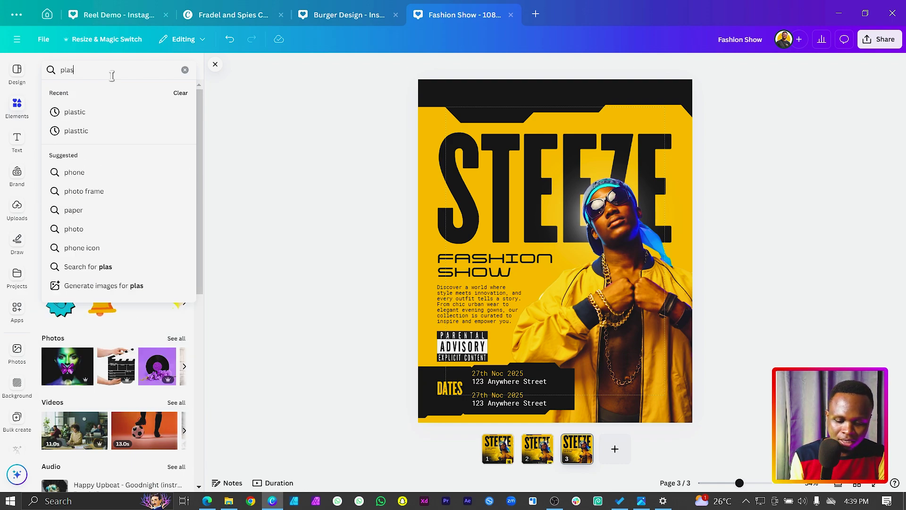
pyautogui.press('Return')
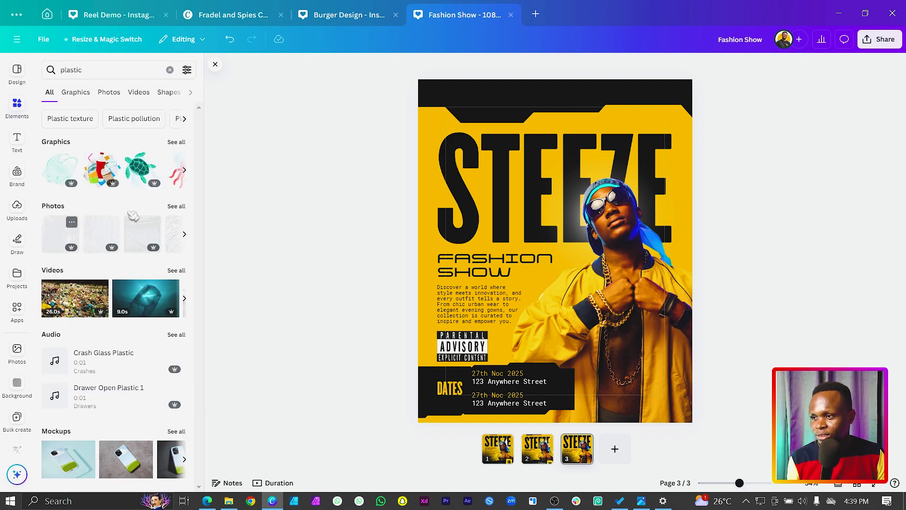
pyautogui.click(182, 209)
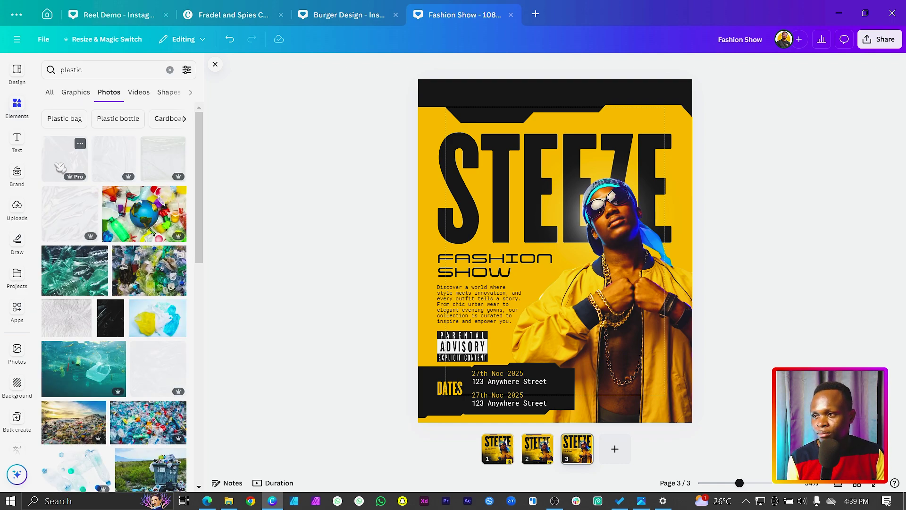
pyautogui.click(59, 165)
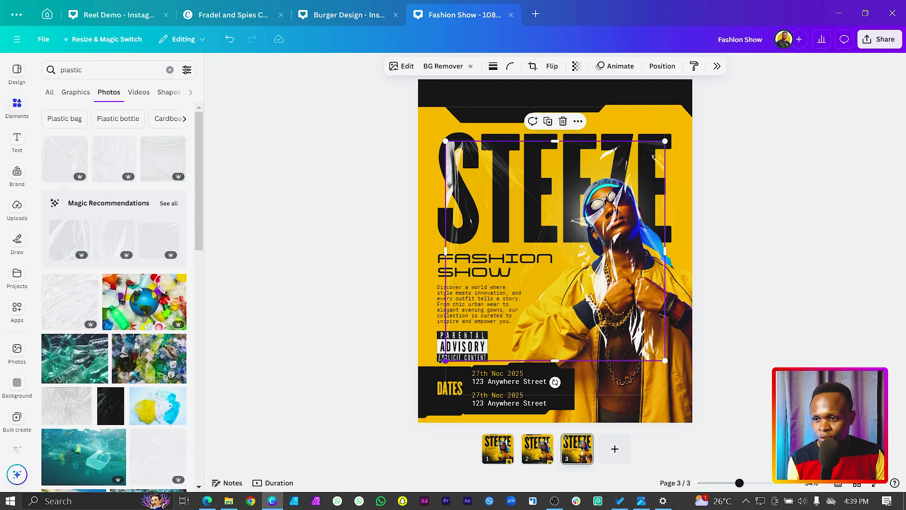
pyautogui.moveTo(446, 360); pyautogui.dragTo(384, 453)
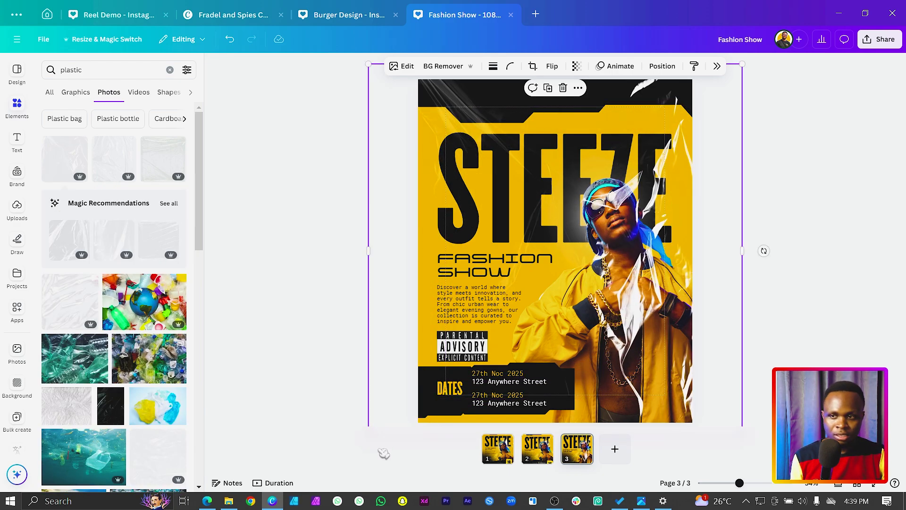
# Layer the plastic texture directly behind the model photo while keeping it in front of the STEEZE title.
pyautogui.hotkey('ctrl', '[')
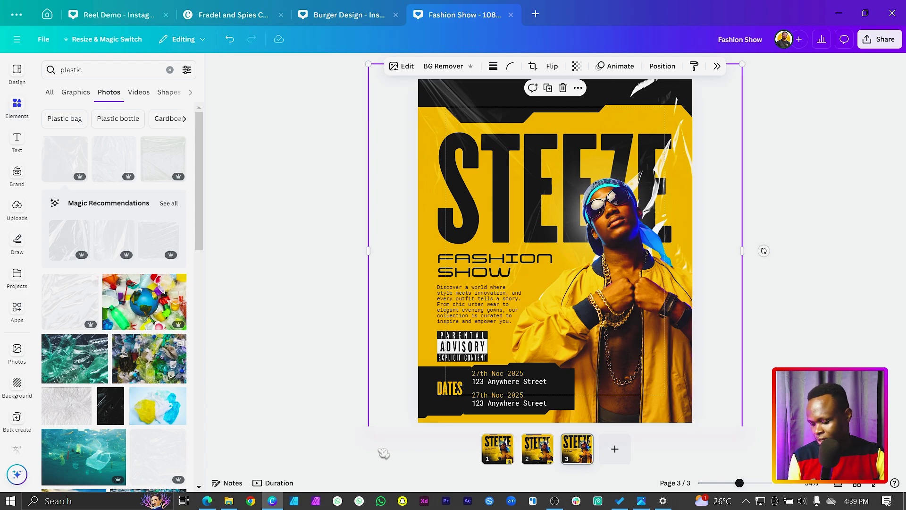
pyautogui.hotkey('ctrl', '[')
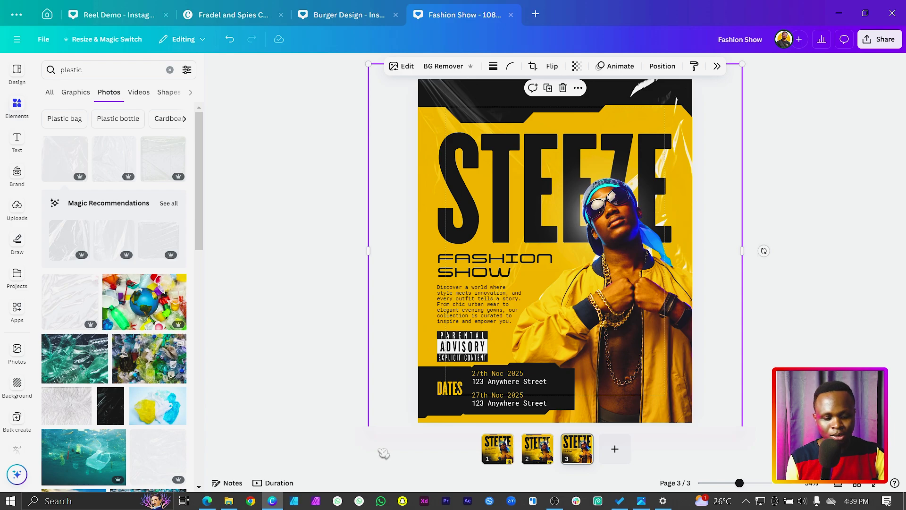
pyautogui.hotkey('ctrl', ']')
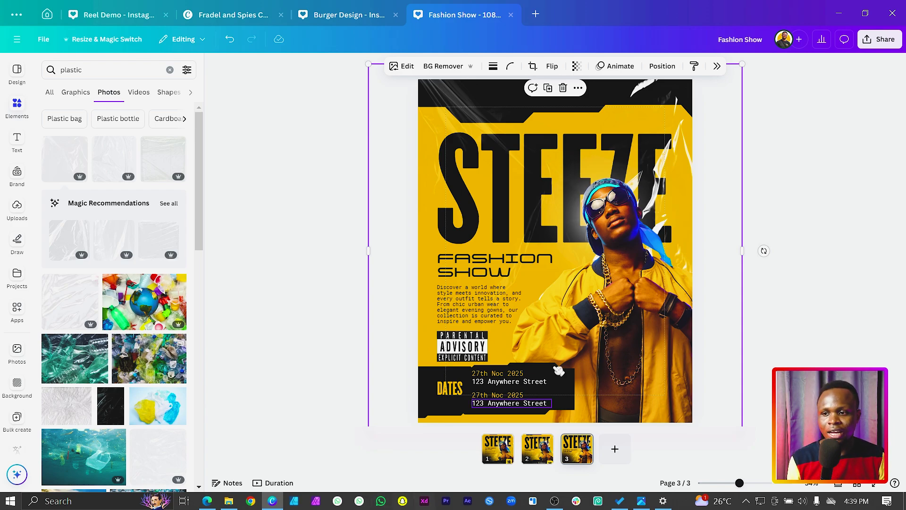